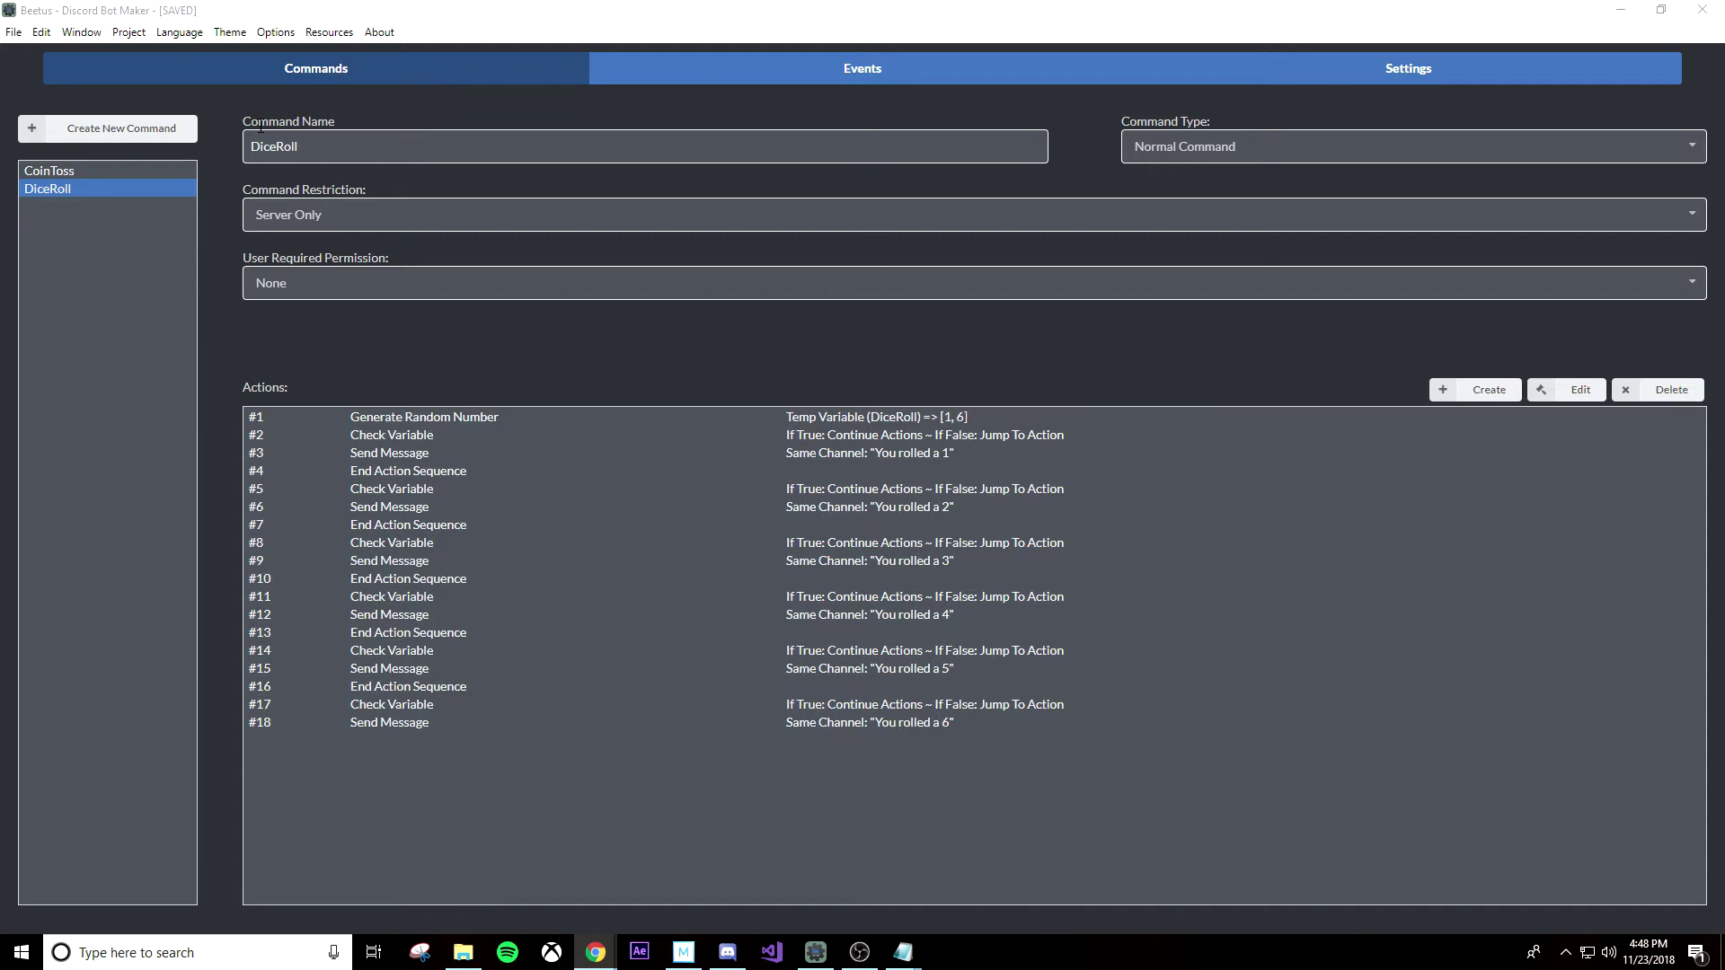
- Open the bot maker's actions directory, go up to the Discord Bot Maker folder and copy the actions folder
{"action": "left_click", "coordinate": [144, 36]}
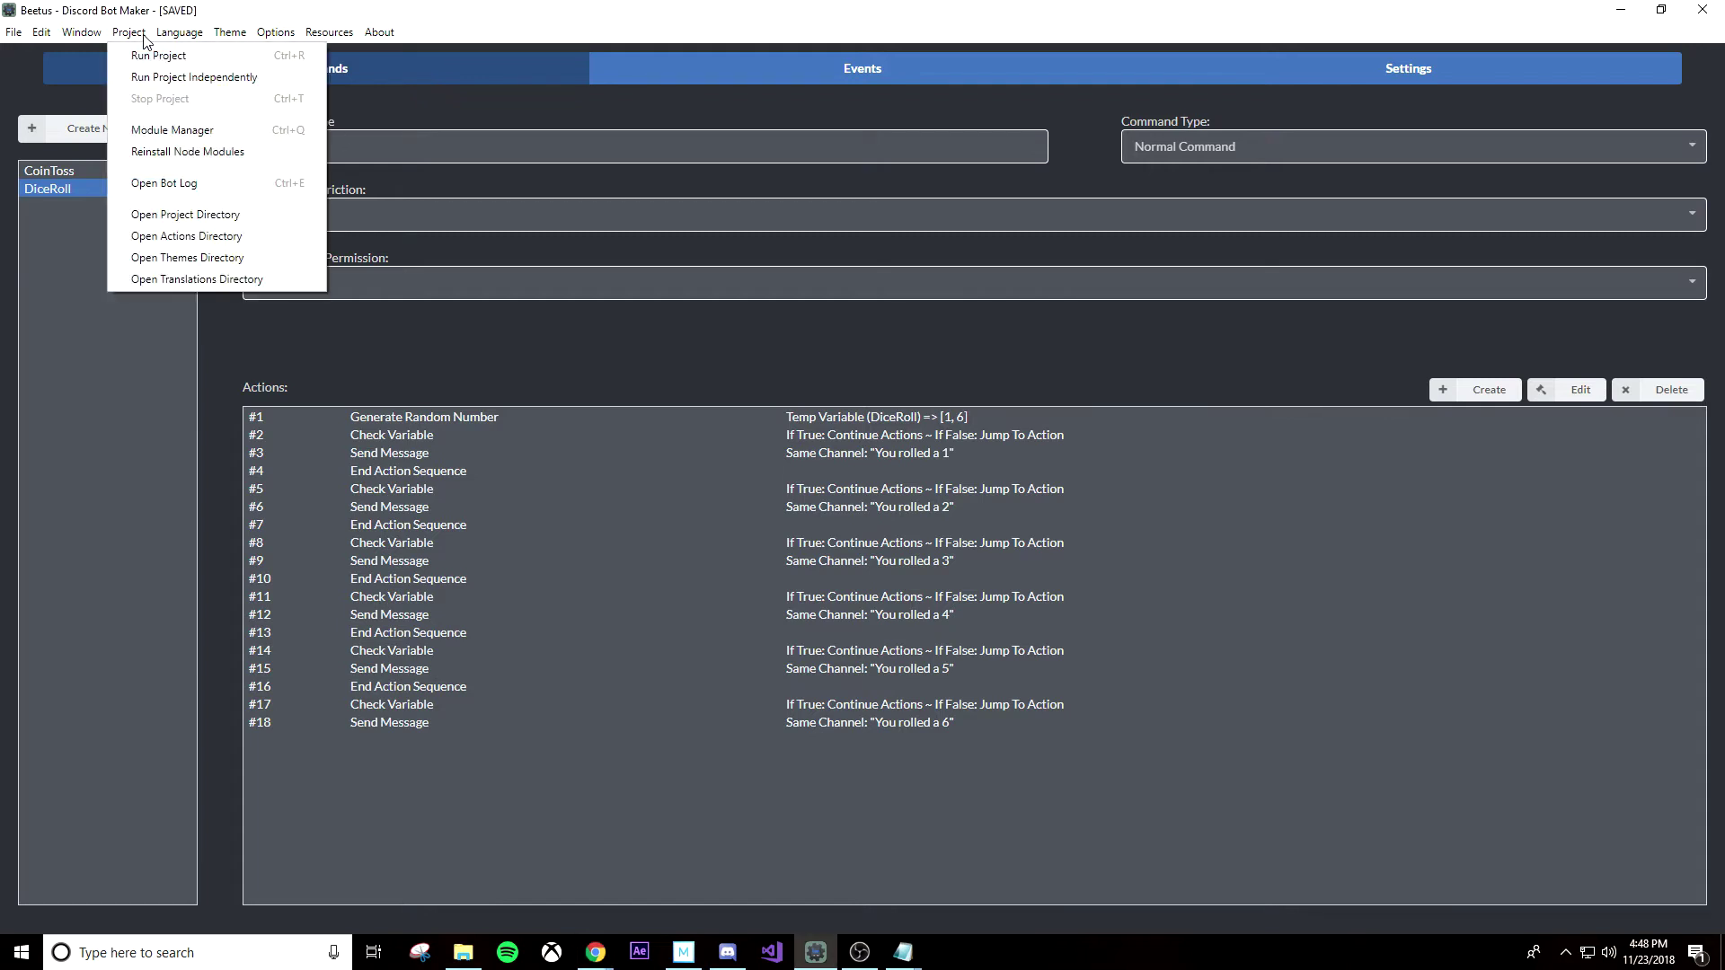
{"action": "left_click", "coordinate": [186, 241]}
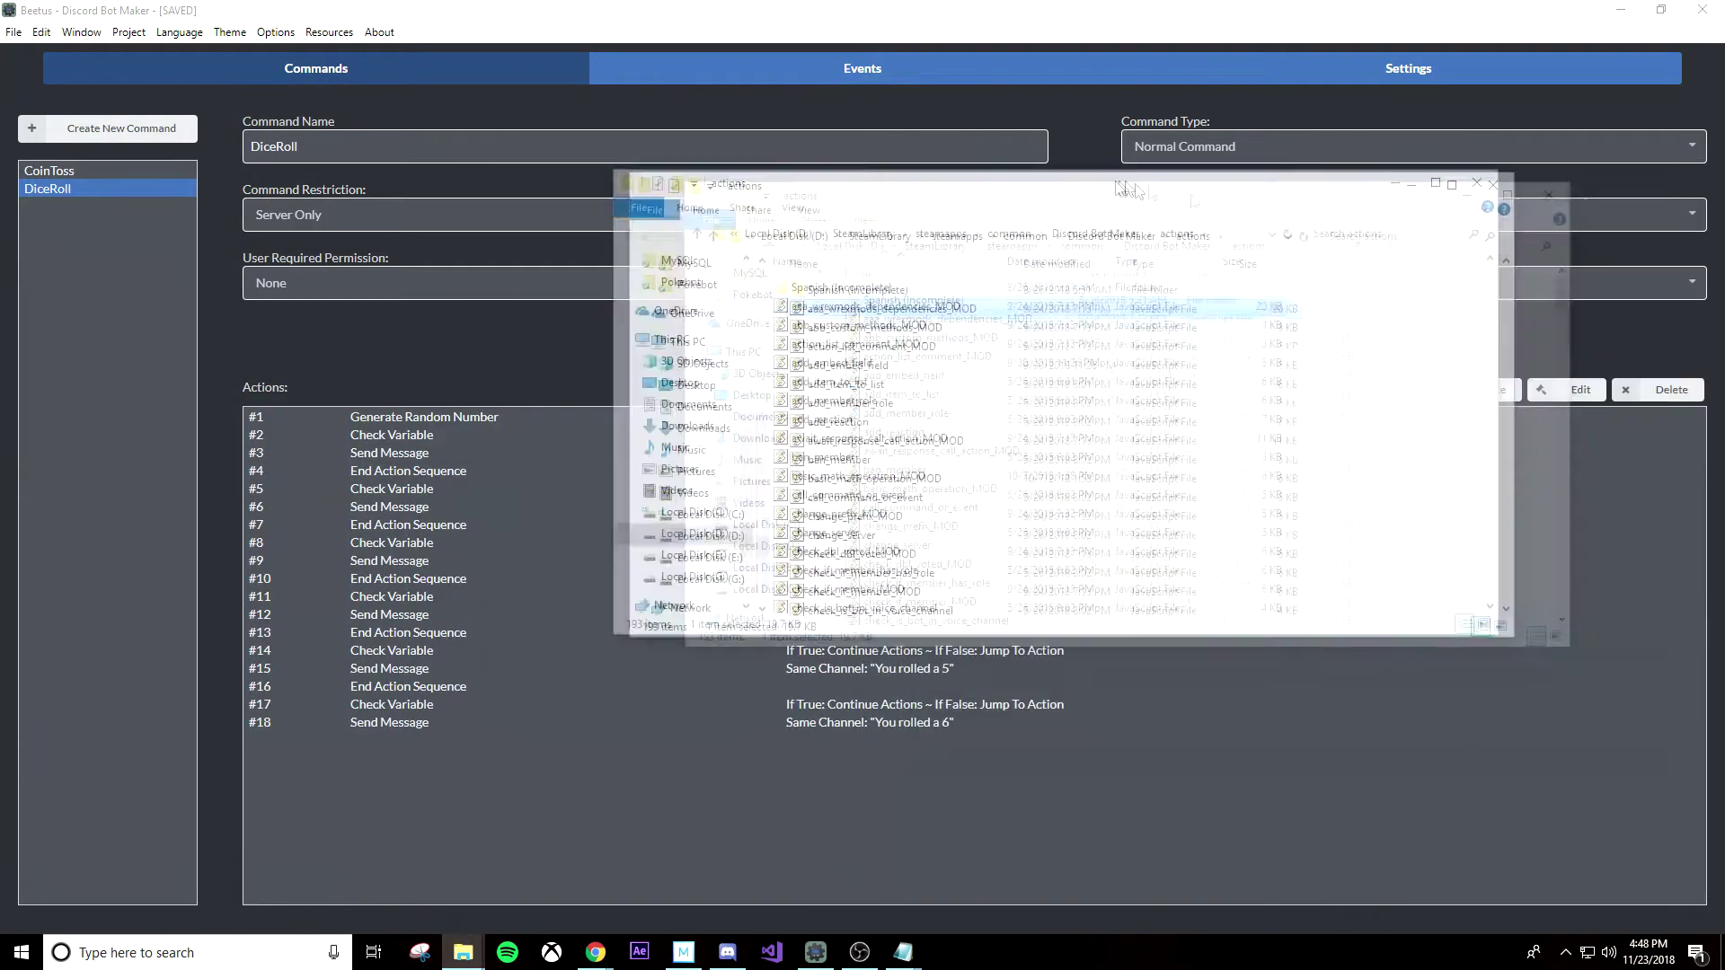
{"action": "scroll", "coordinate": [854, 342], "scroll_direction": "down", "scroll_amount": 12}
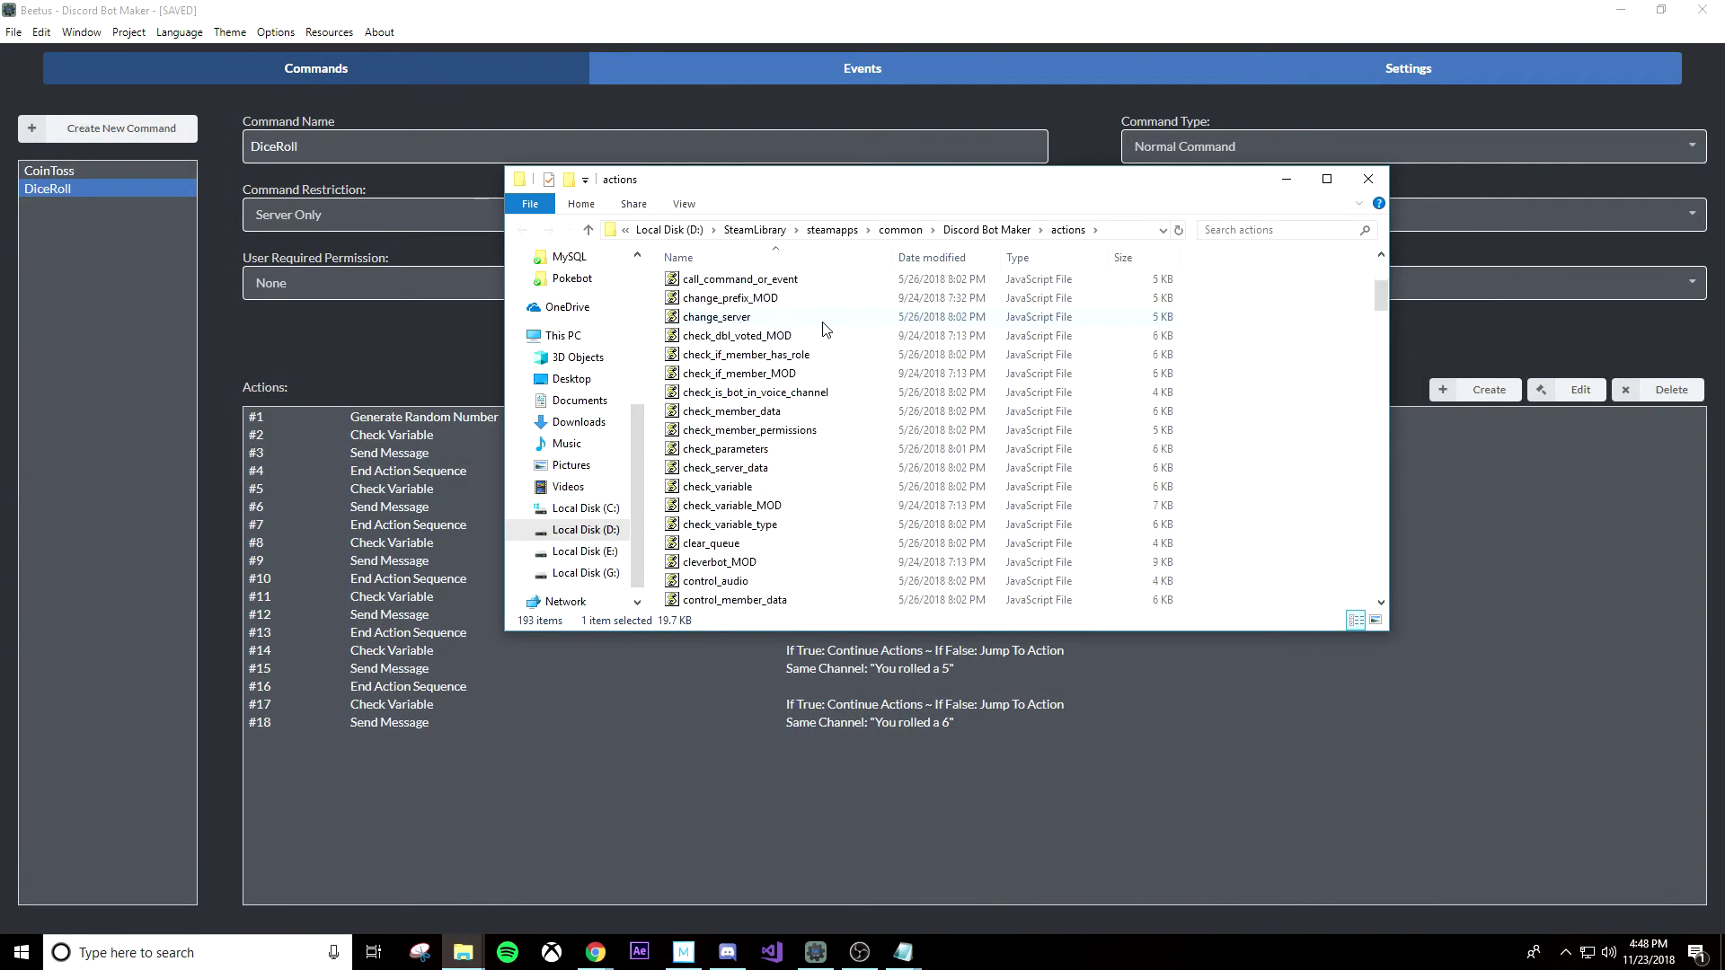
{"action": "scroll", "coordinate": [825, 316], "scroll_direction": "down", "scroll_amount": 6}
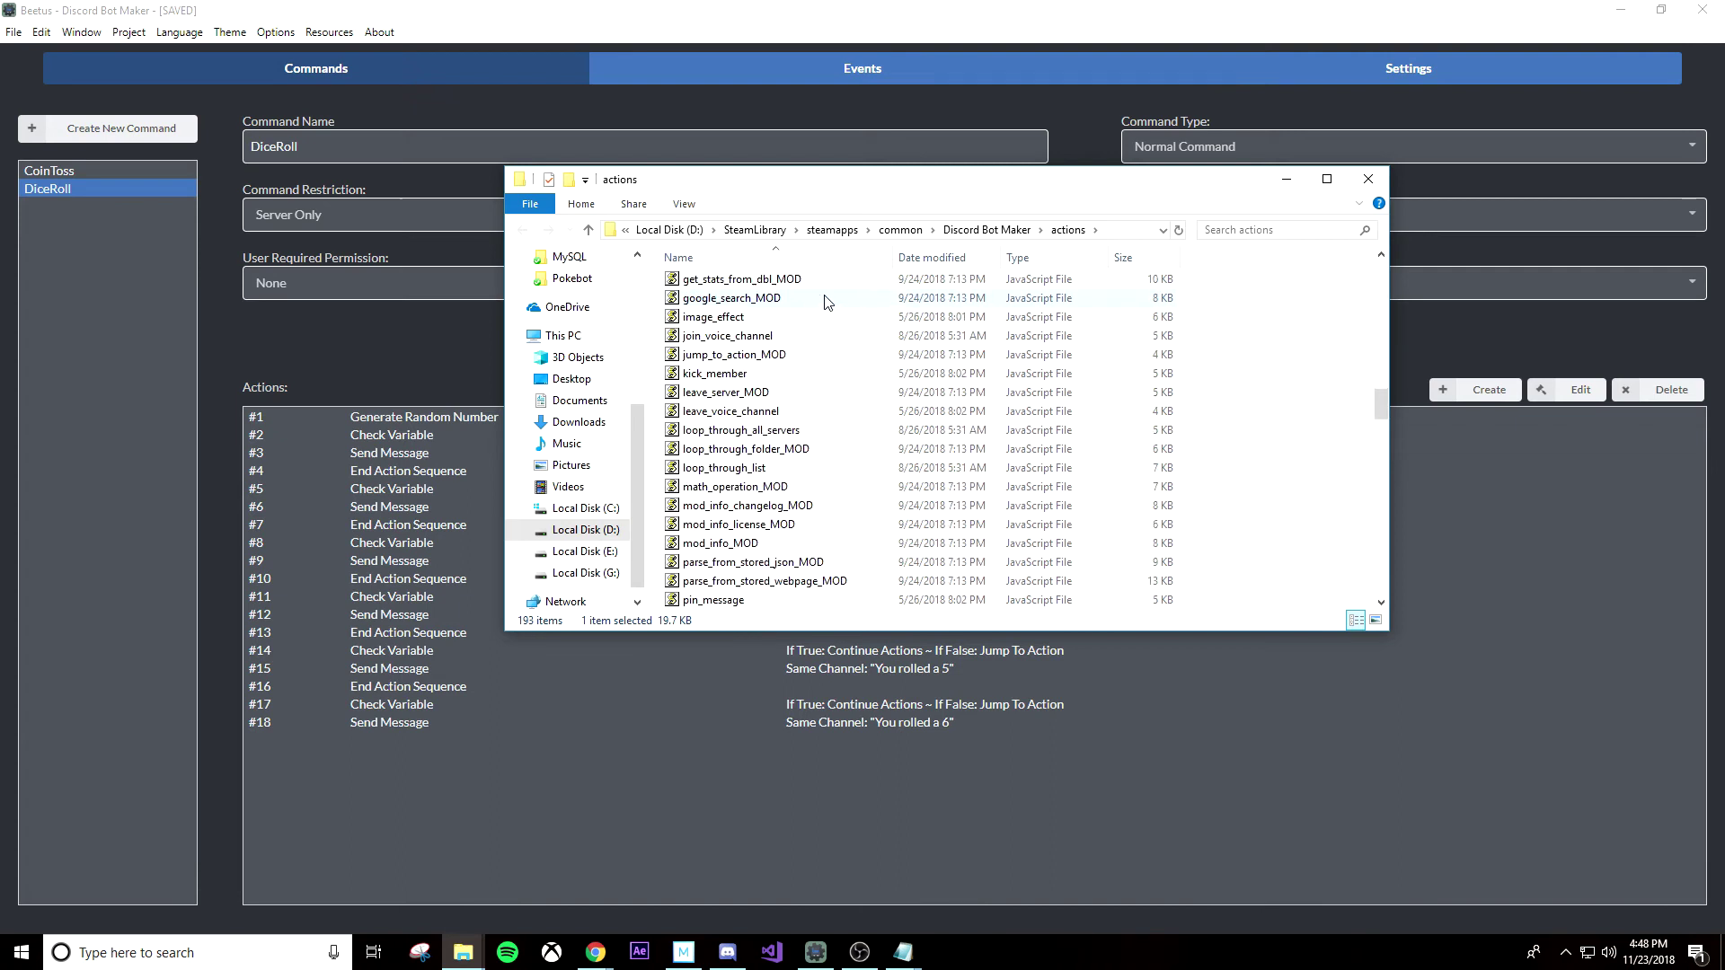
{"action": "scroll", "coordinate": [827, 294], "scroll_direction": "up", "scroll_amount": 18}
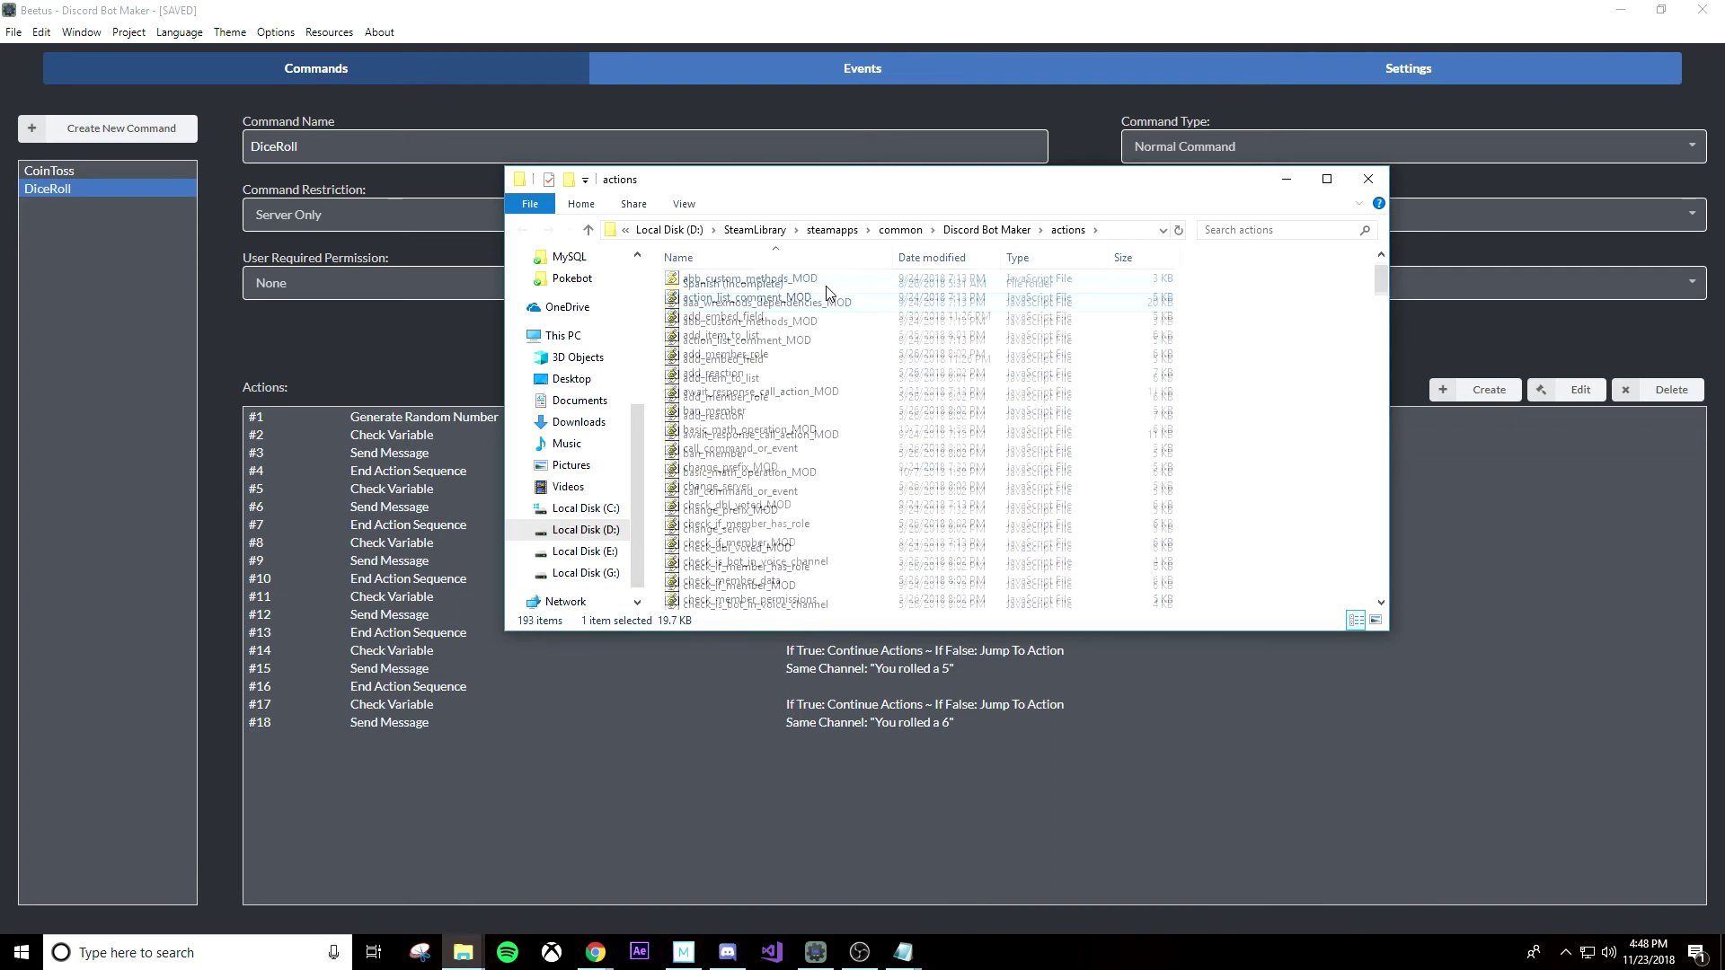
{"action": "left_click", "coordinate": [589, 231]}
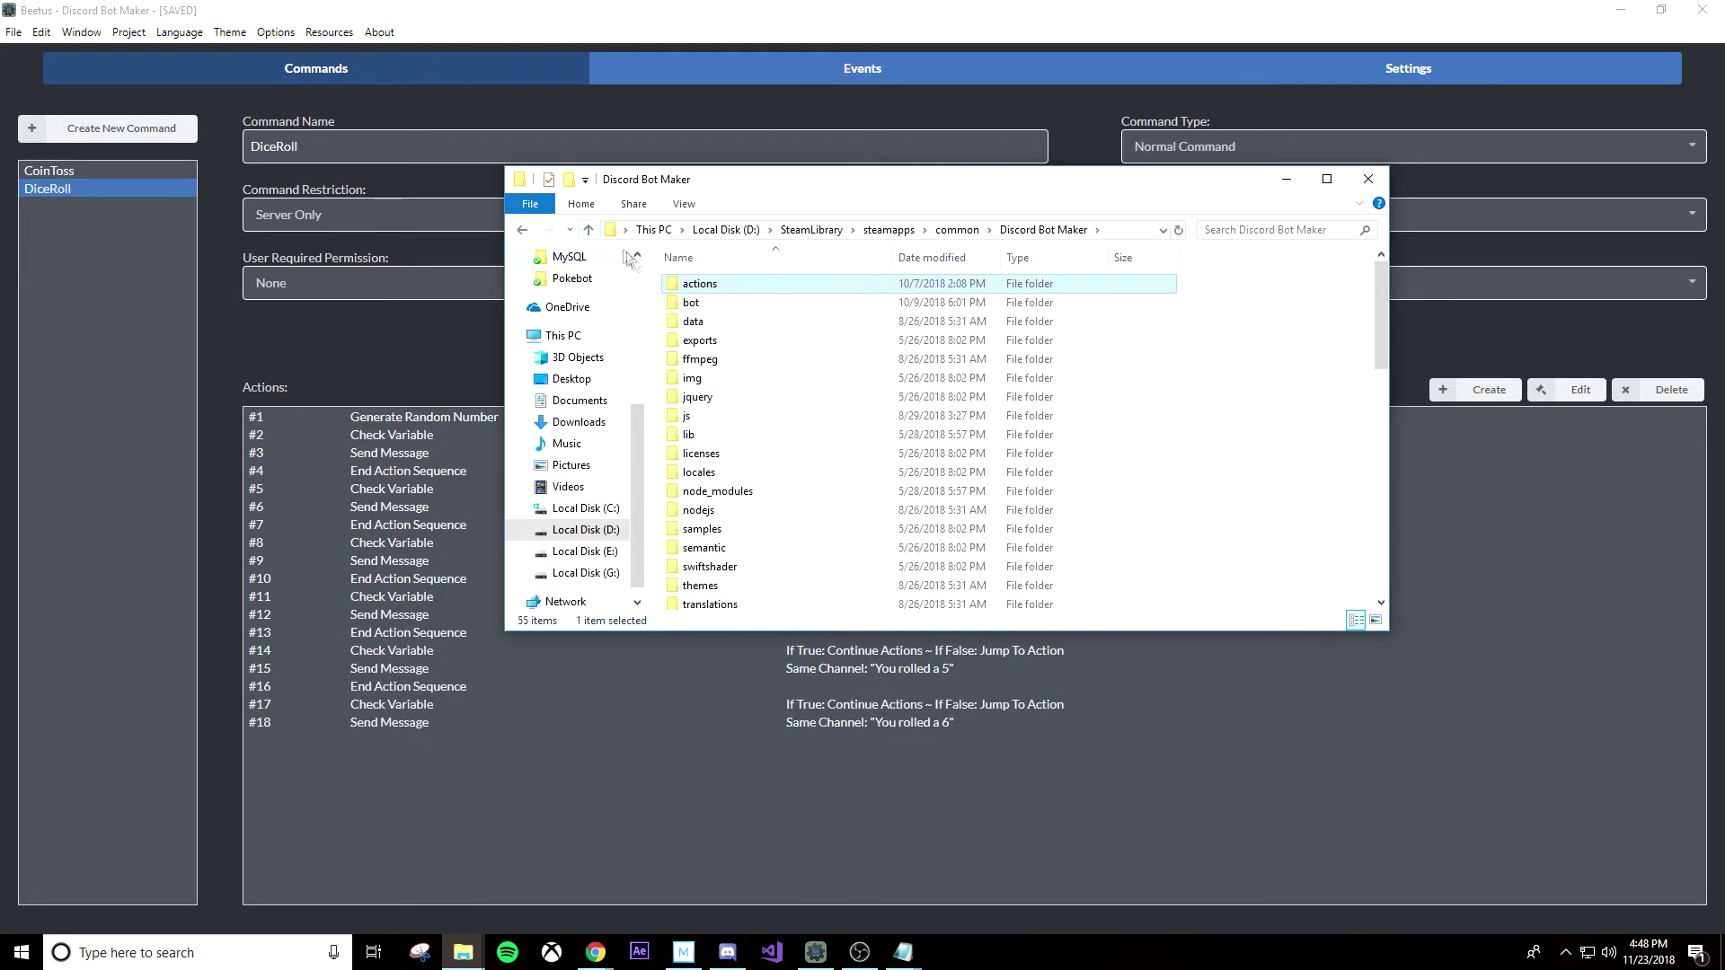
{"action": "right_click", "coordinate": [716, 285]}
{"action": "left_click", "coordinate": [773, 585]}
- Open the Beetus project directory and paste the copied actions folder into it
{"action": "left_click", "coordinate": [463, 953]}
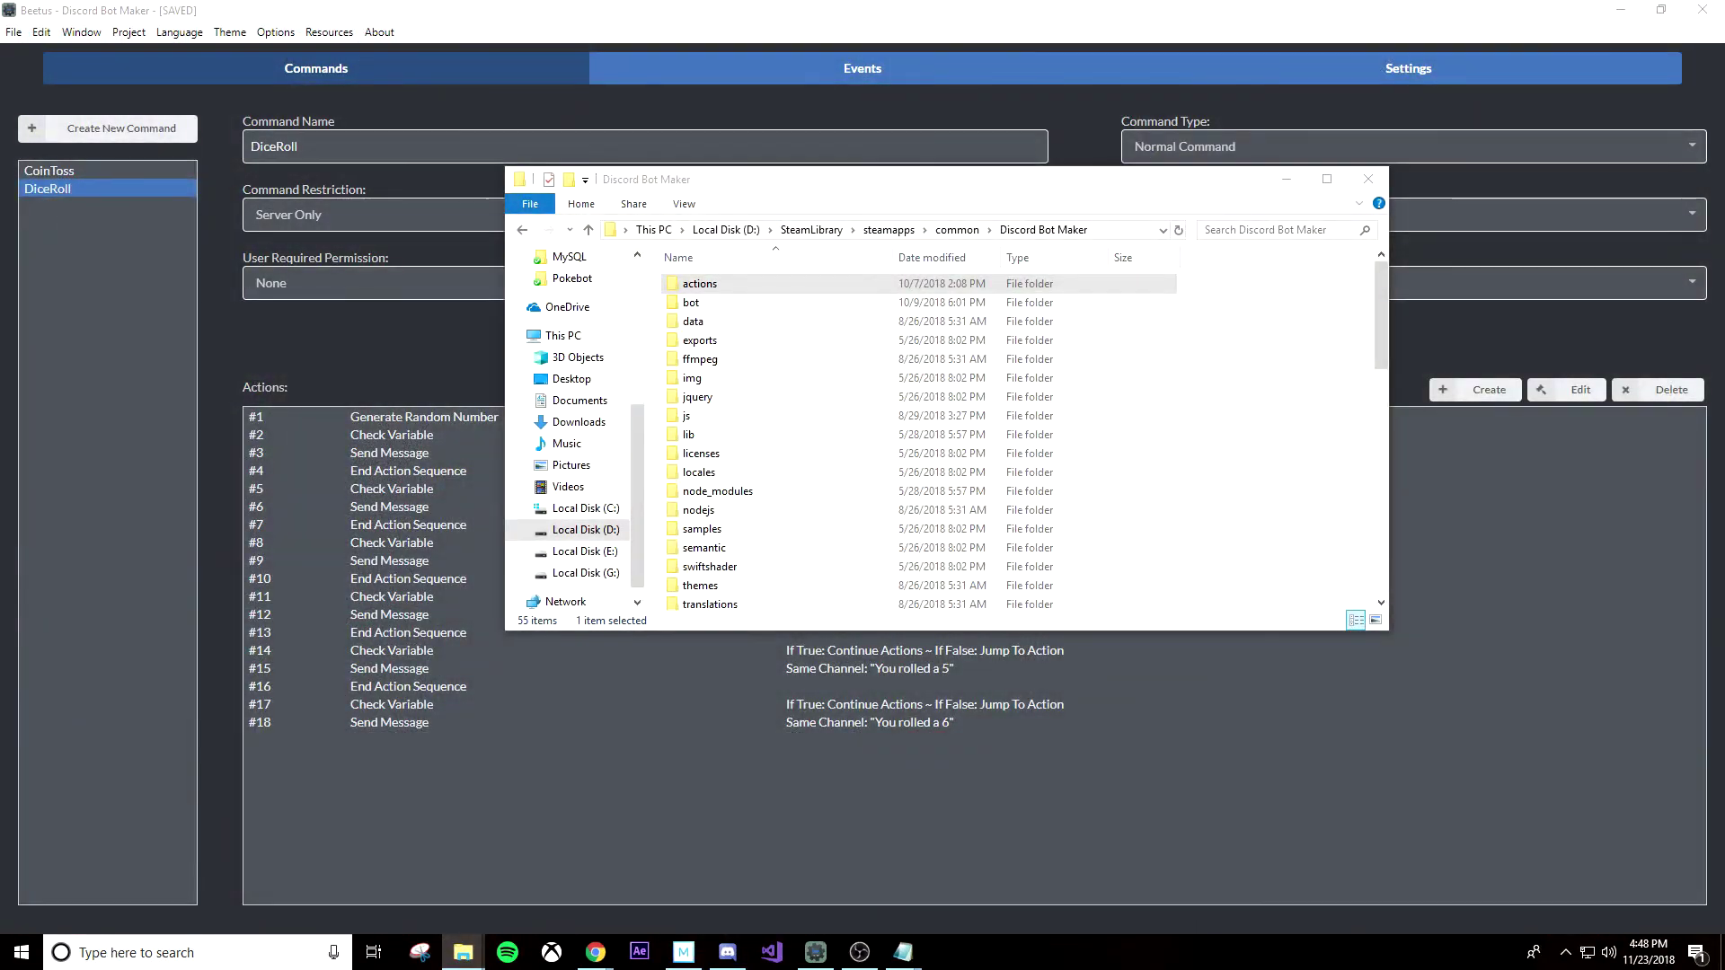
{"action": "left_click", "coordinate": [463, 862]}
{"action": "left_click_drag", "start_coordinate": [827, 182], "coordinate": [880, 190]}
{"action": "left_click", "coordinate": [781, 87]}
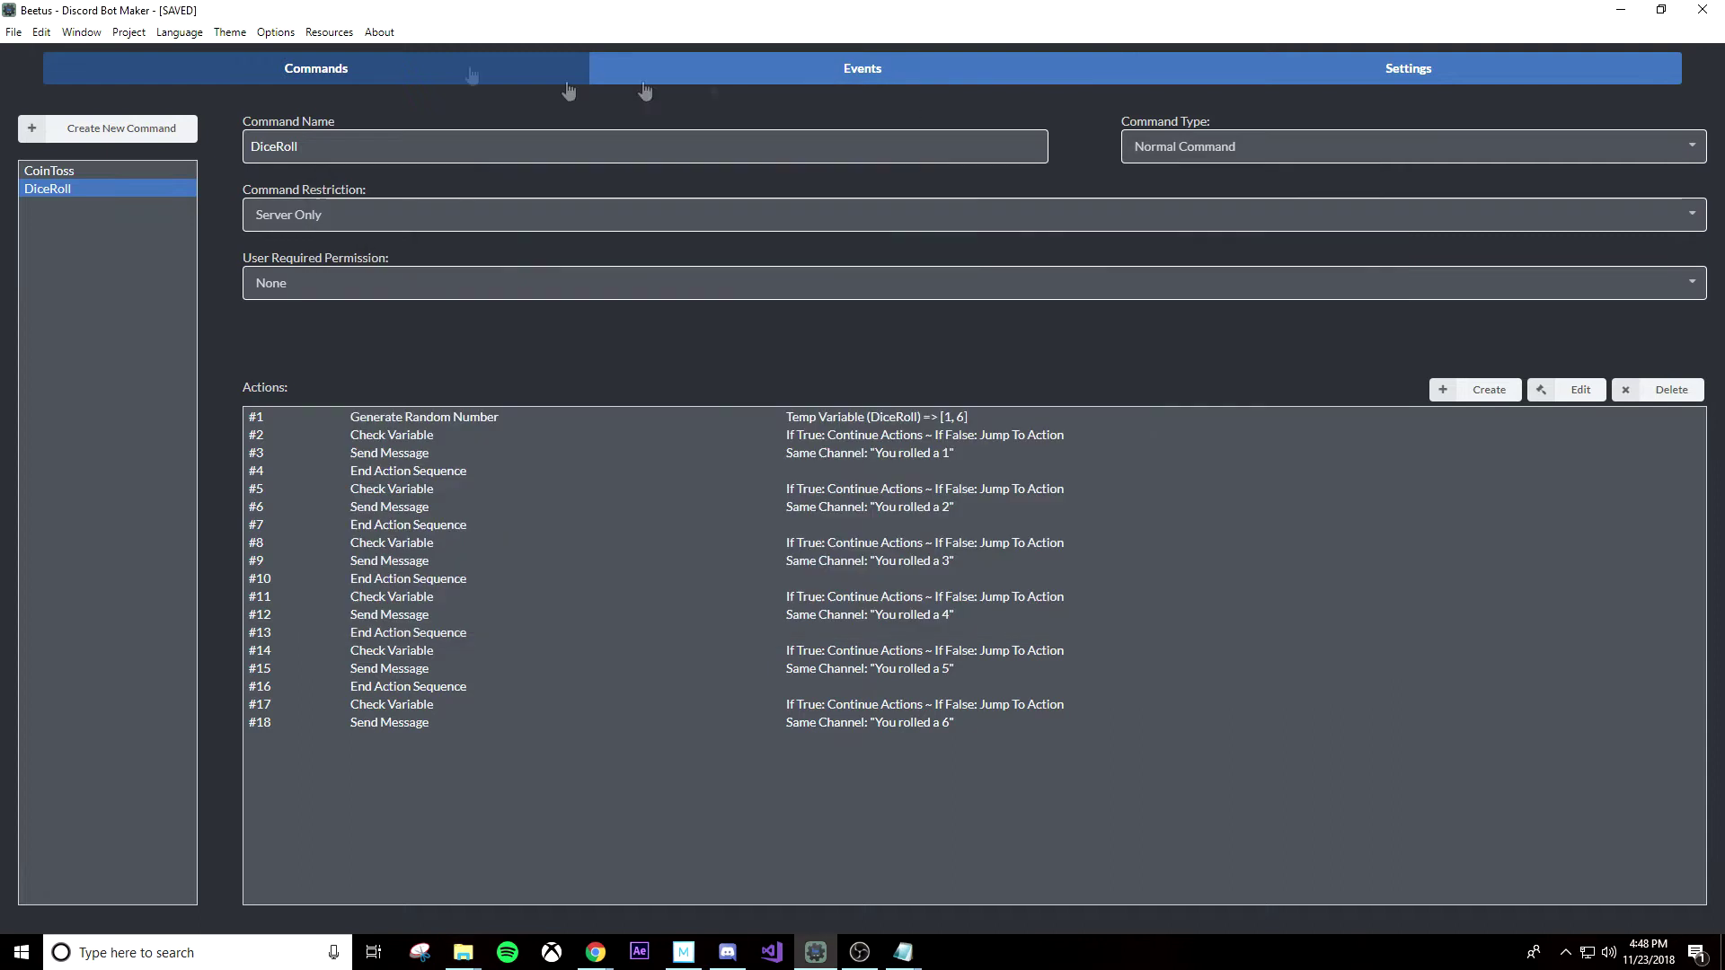
{"action": "left_click", "coordinate": [129, 33]}
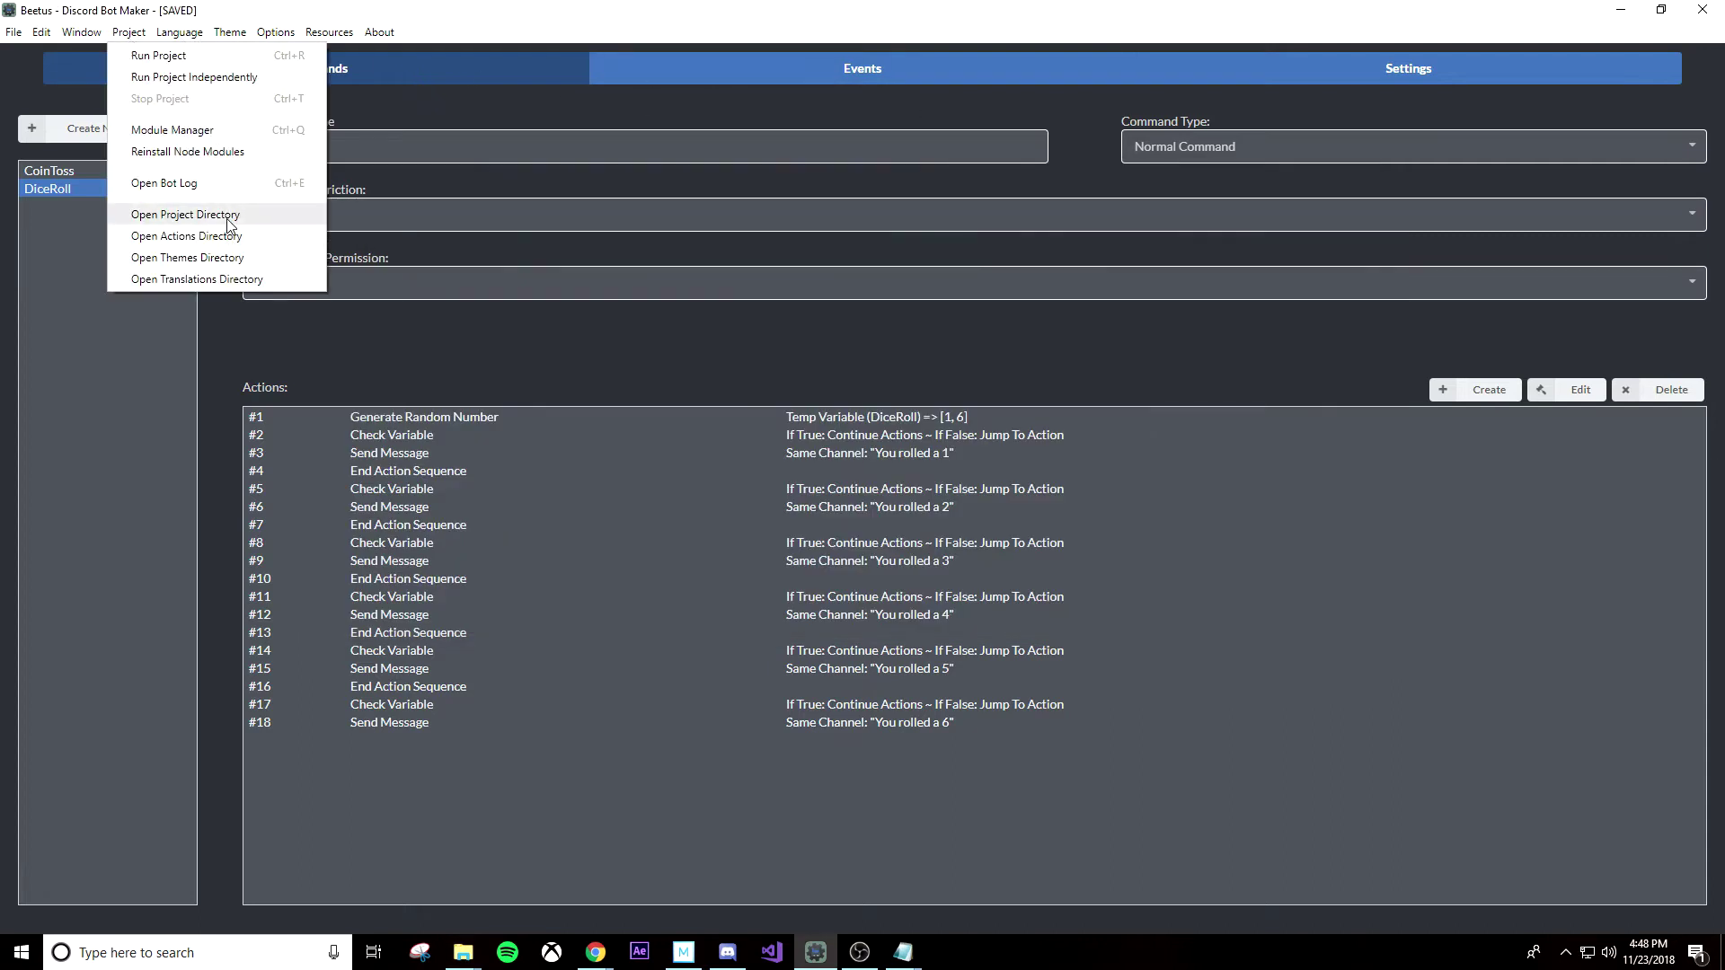
{"action": "left_click", "coordinate": [227, 218]}
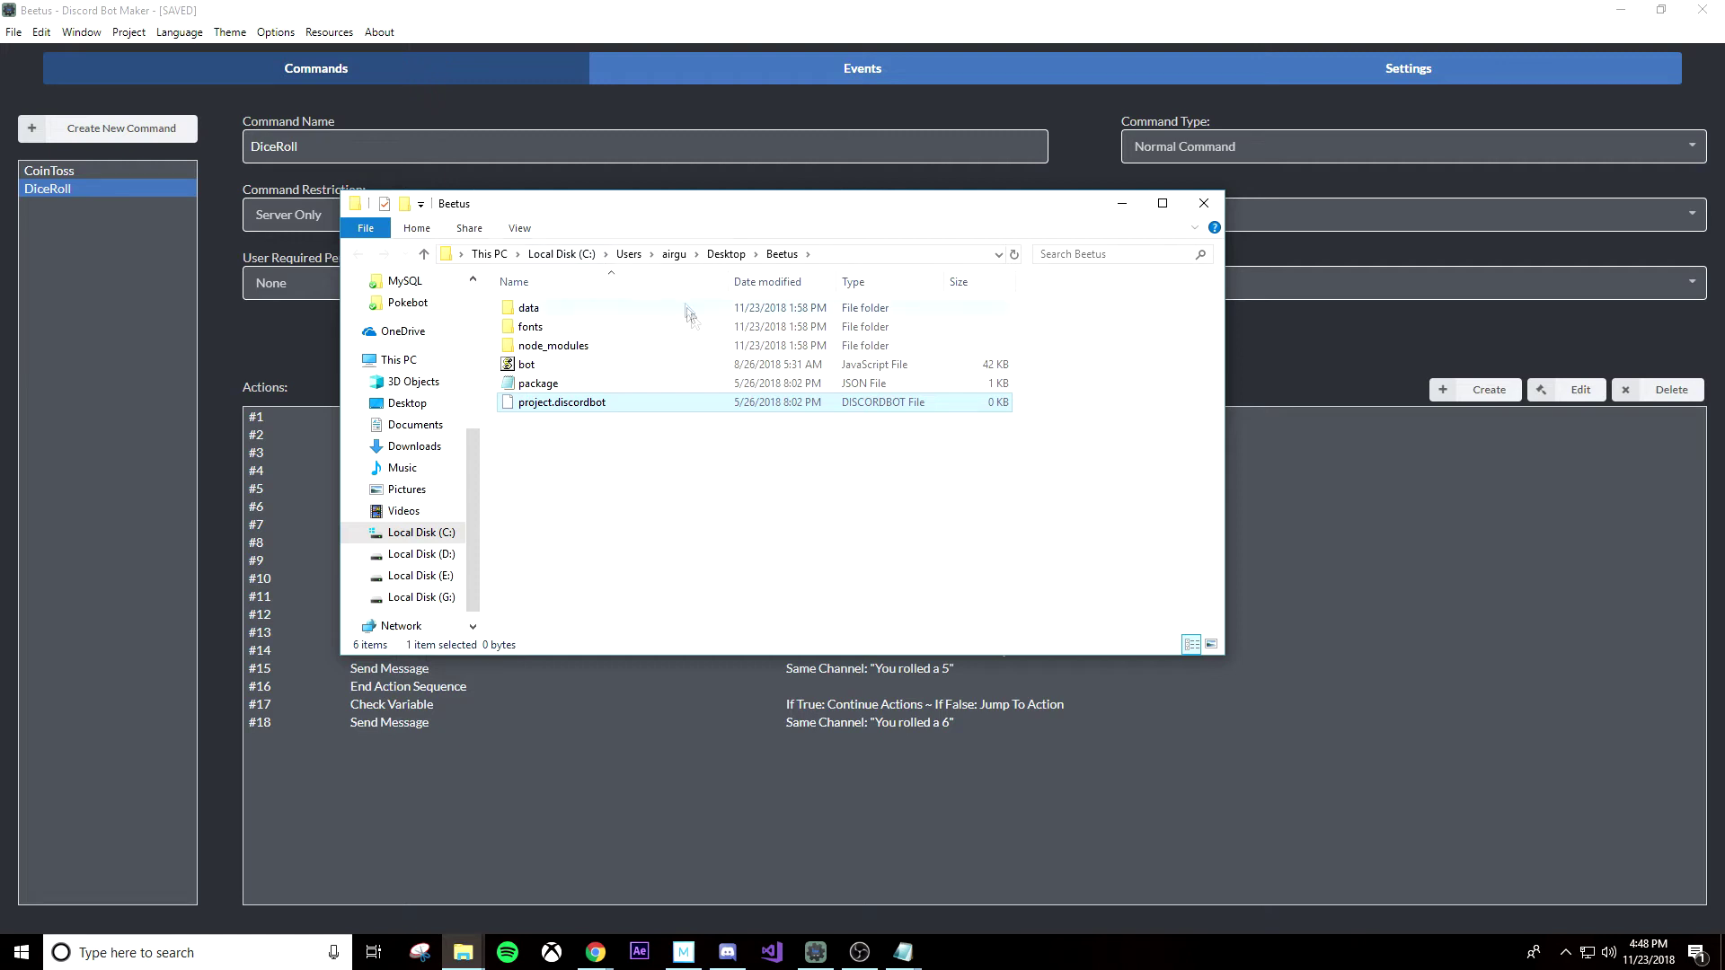
{"action": "right_click", "coordinate": [656, 440]}
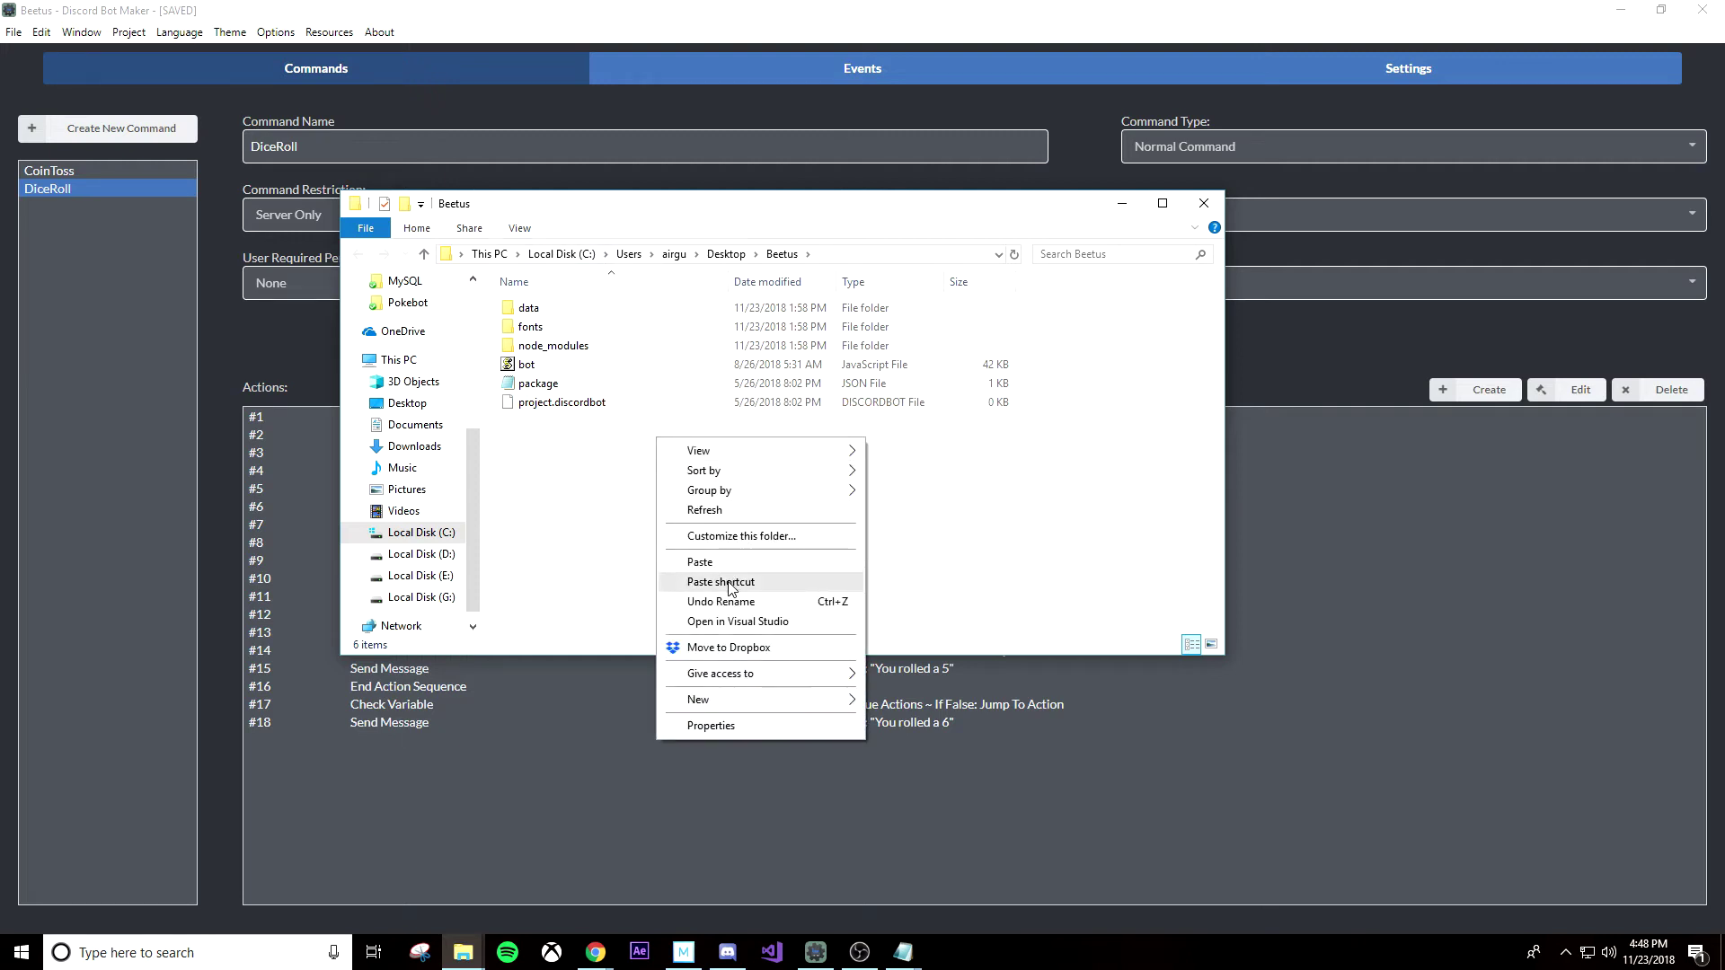
{"action": "left_click", "coordinate": [743, 566]}
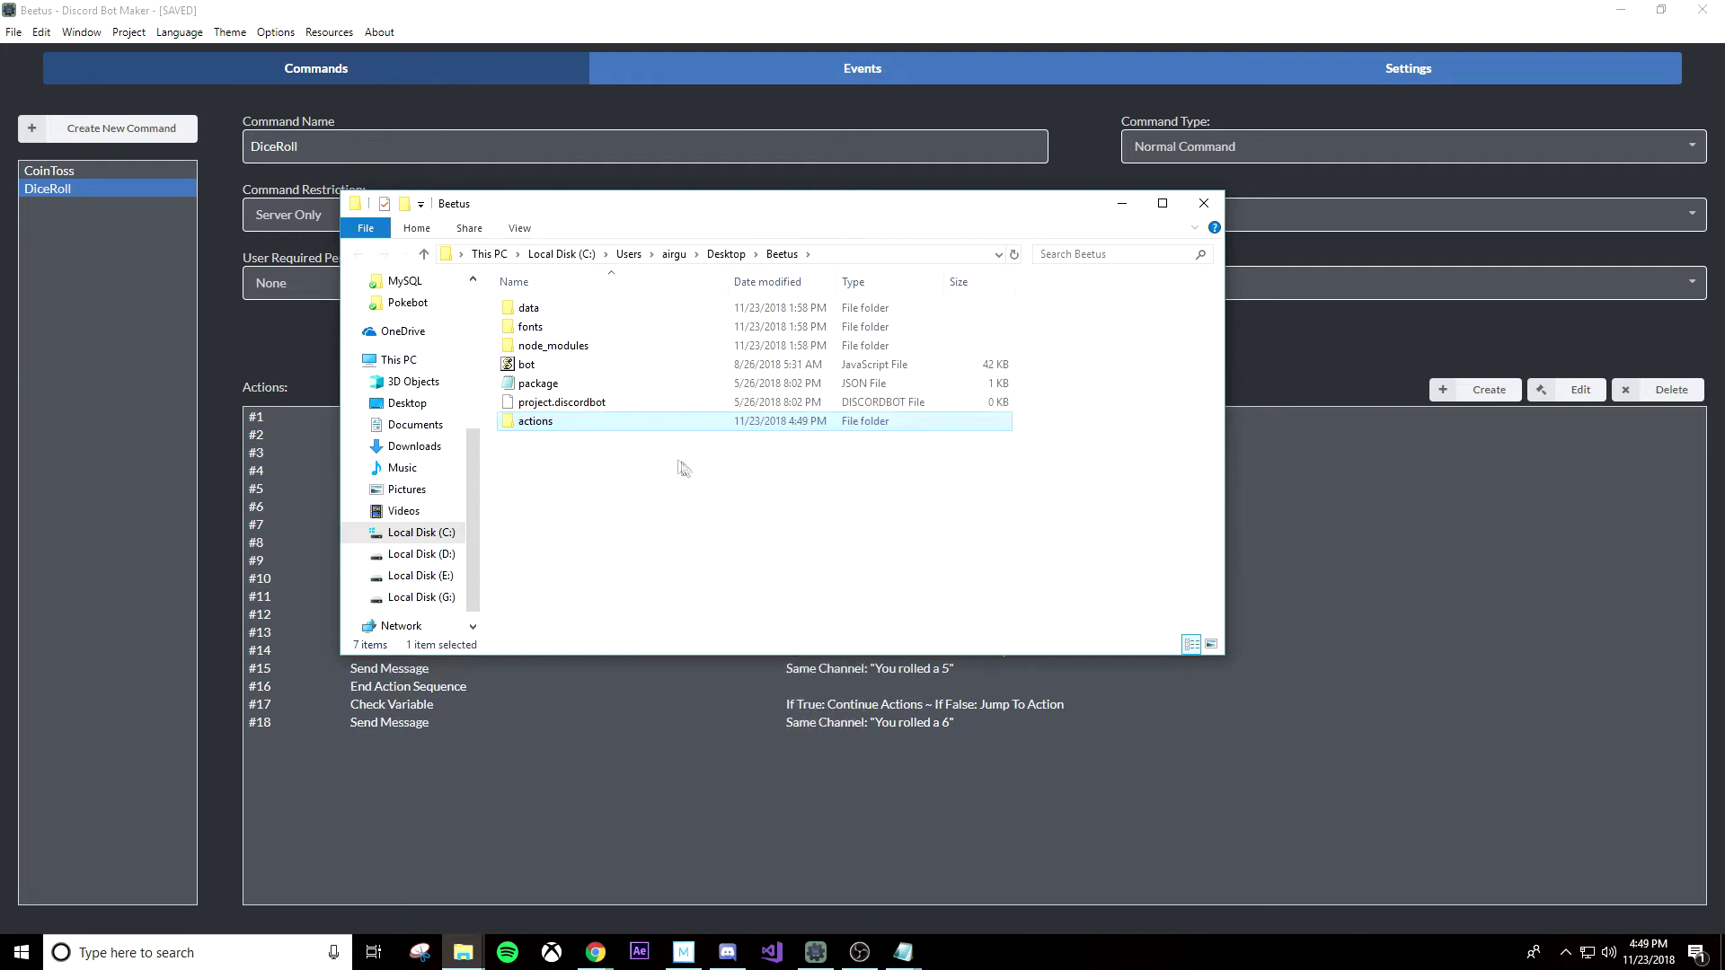
{"action": "left_click", "coordinate": [632, 471]}
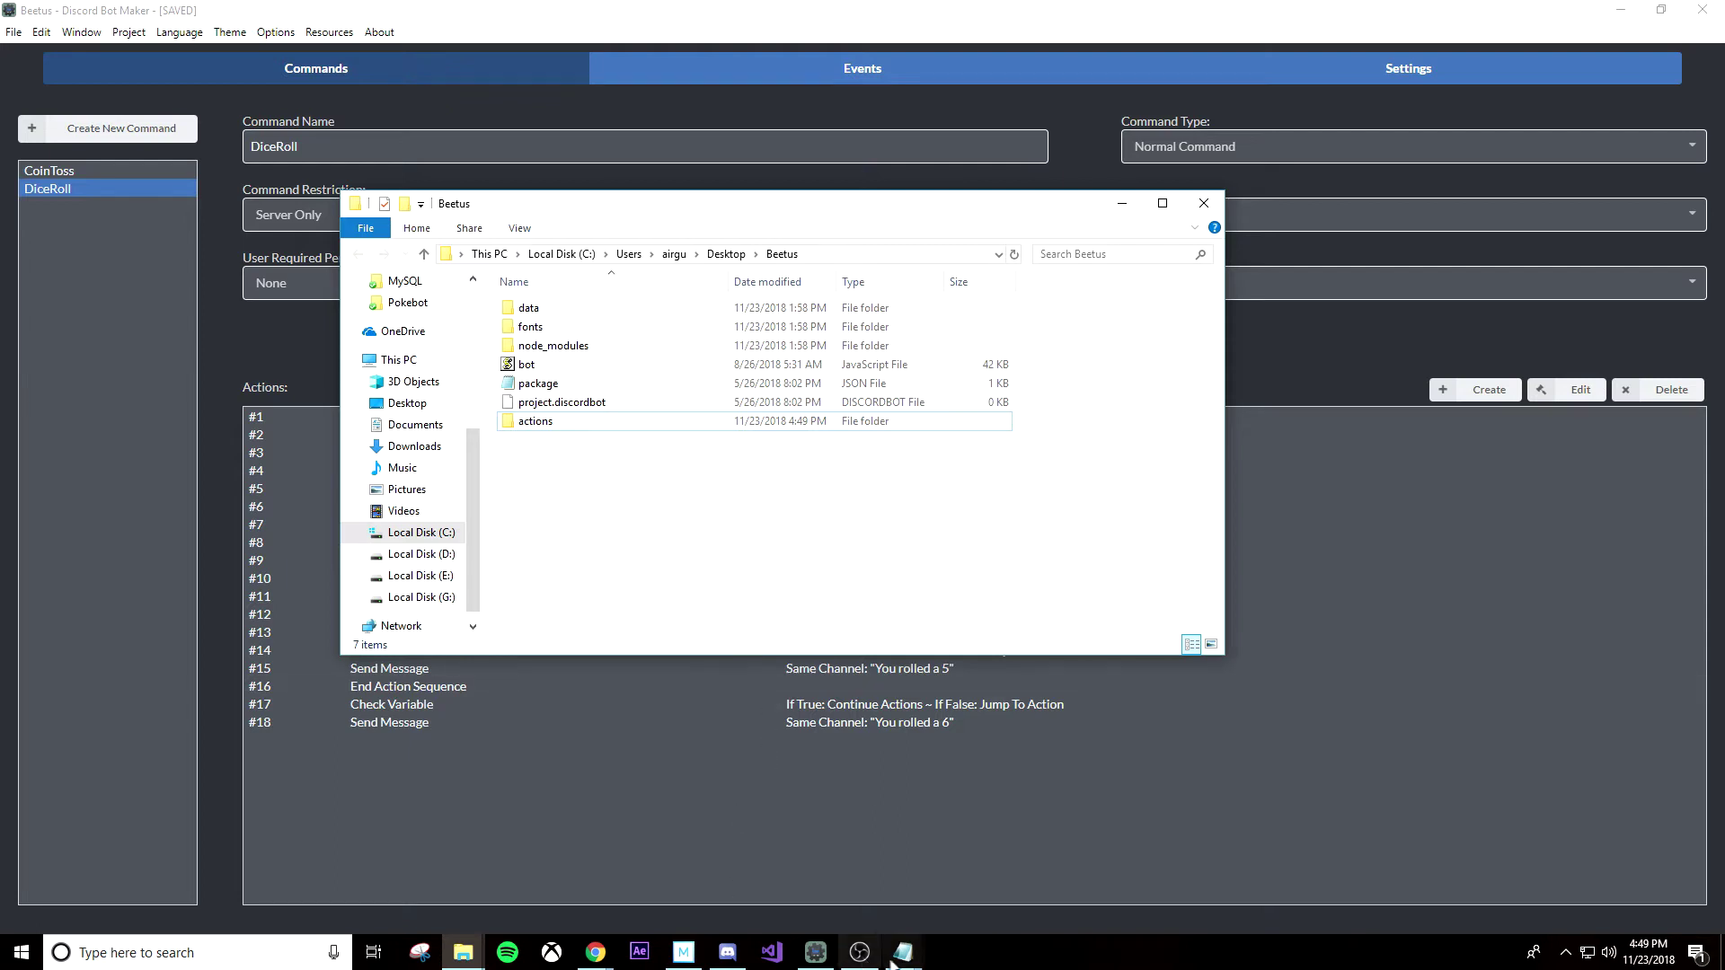
- Switch to a new blank Notepad document and enter the command "node bot.js"
{"action": "mouse_move", "coordinate": [905, 954]}
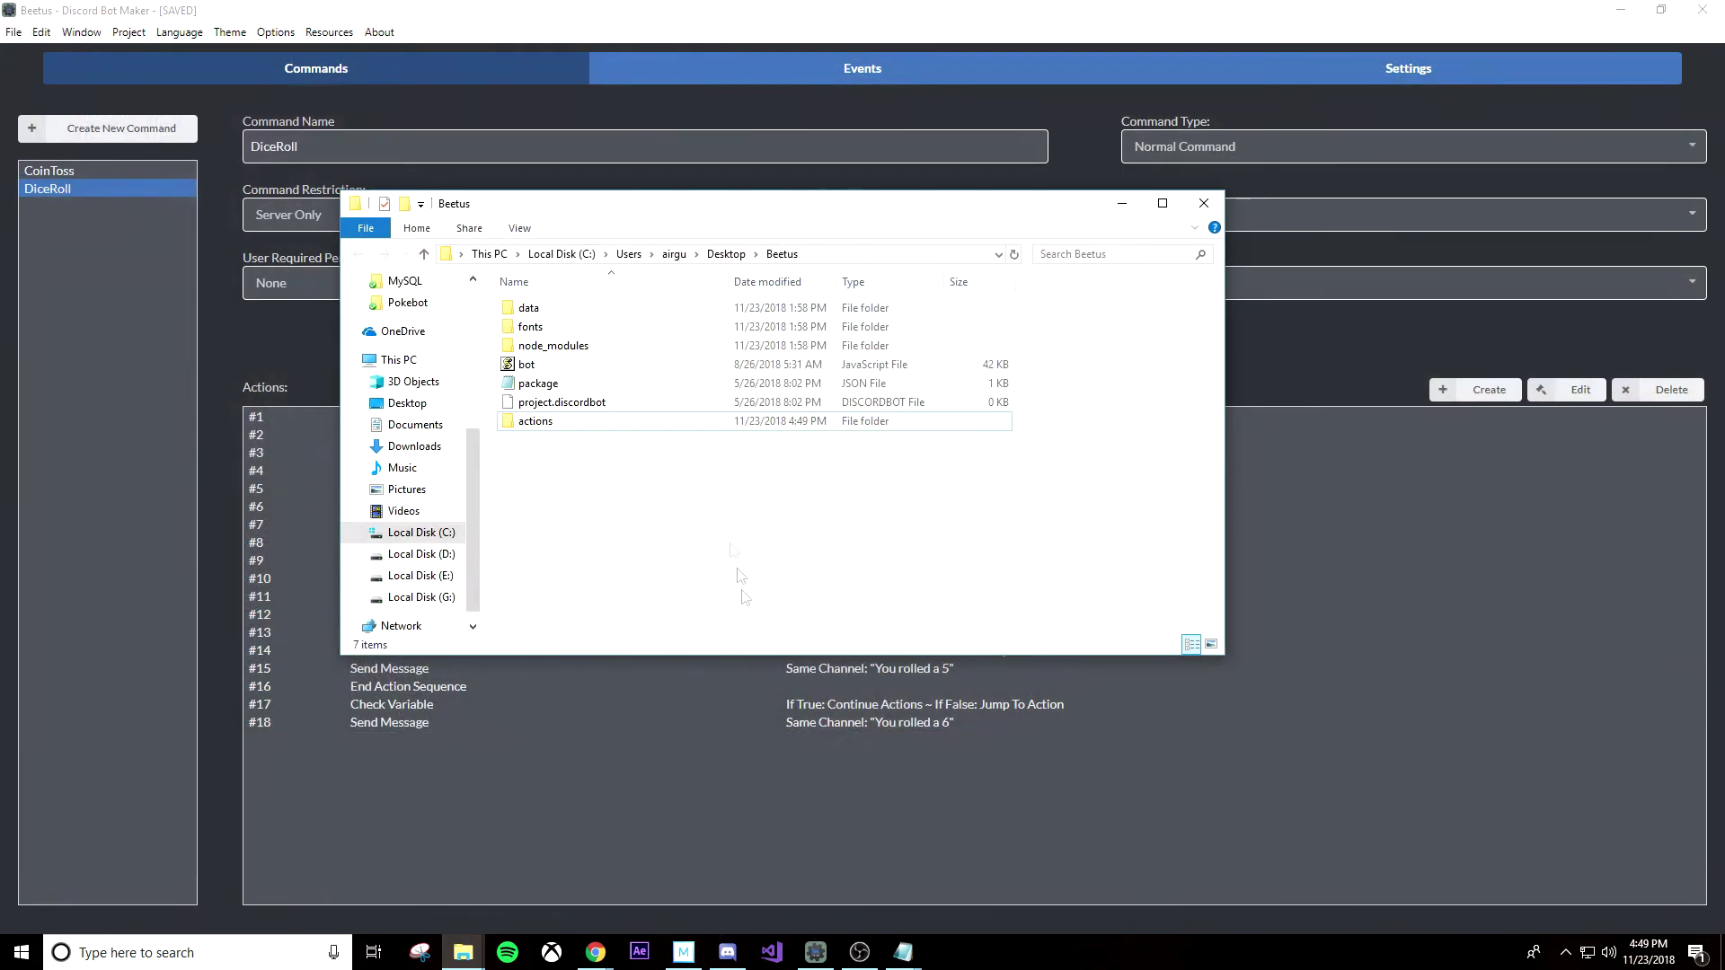
{"action": "left_click", "coordinate": [175, 950]}
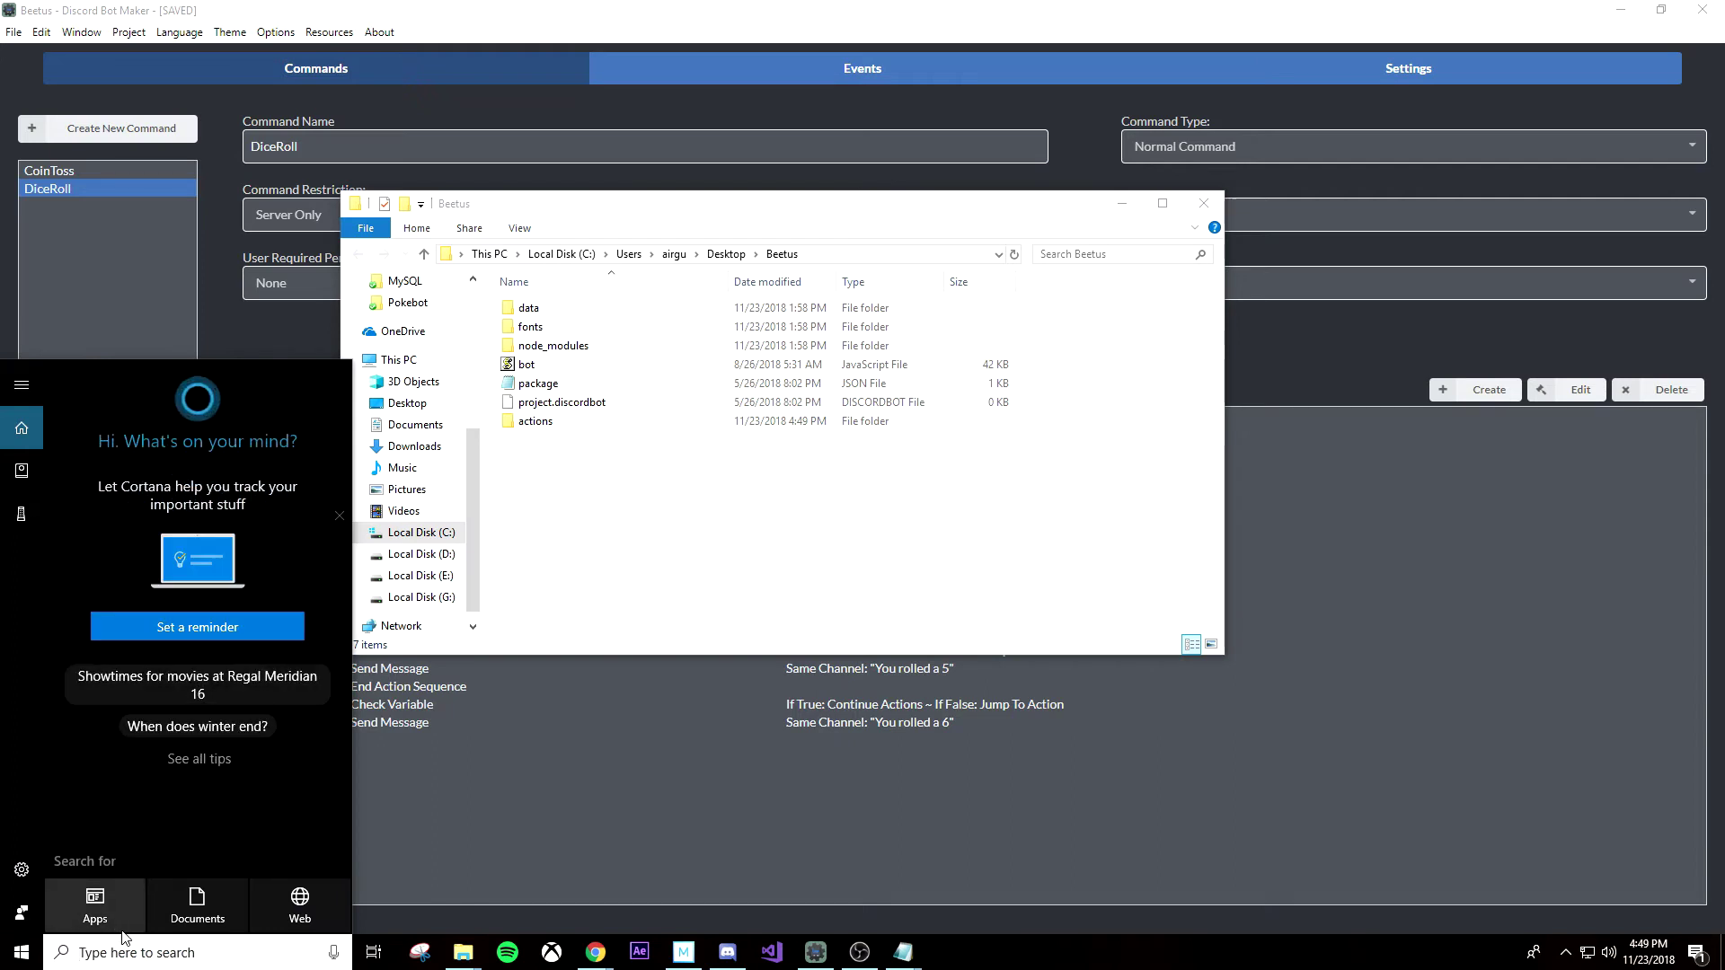
{"action": "type", "text": "note"}
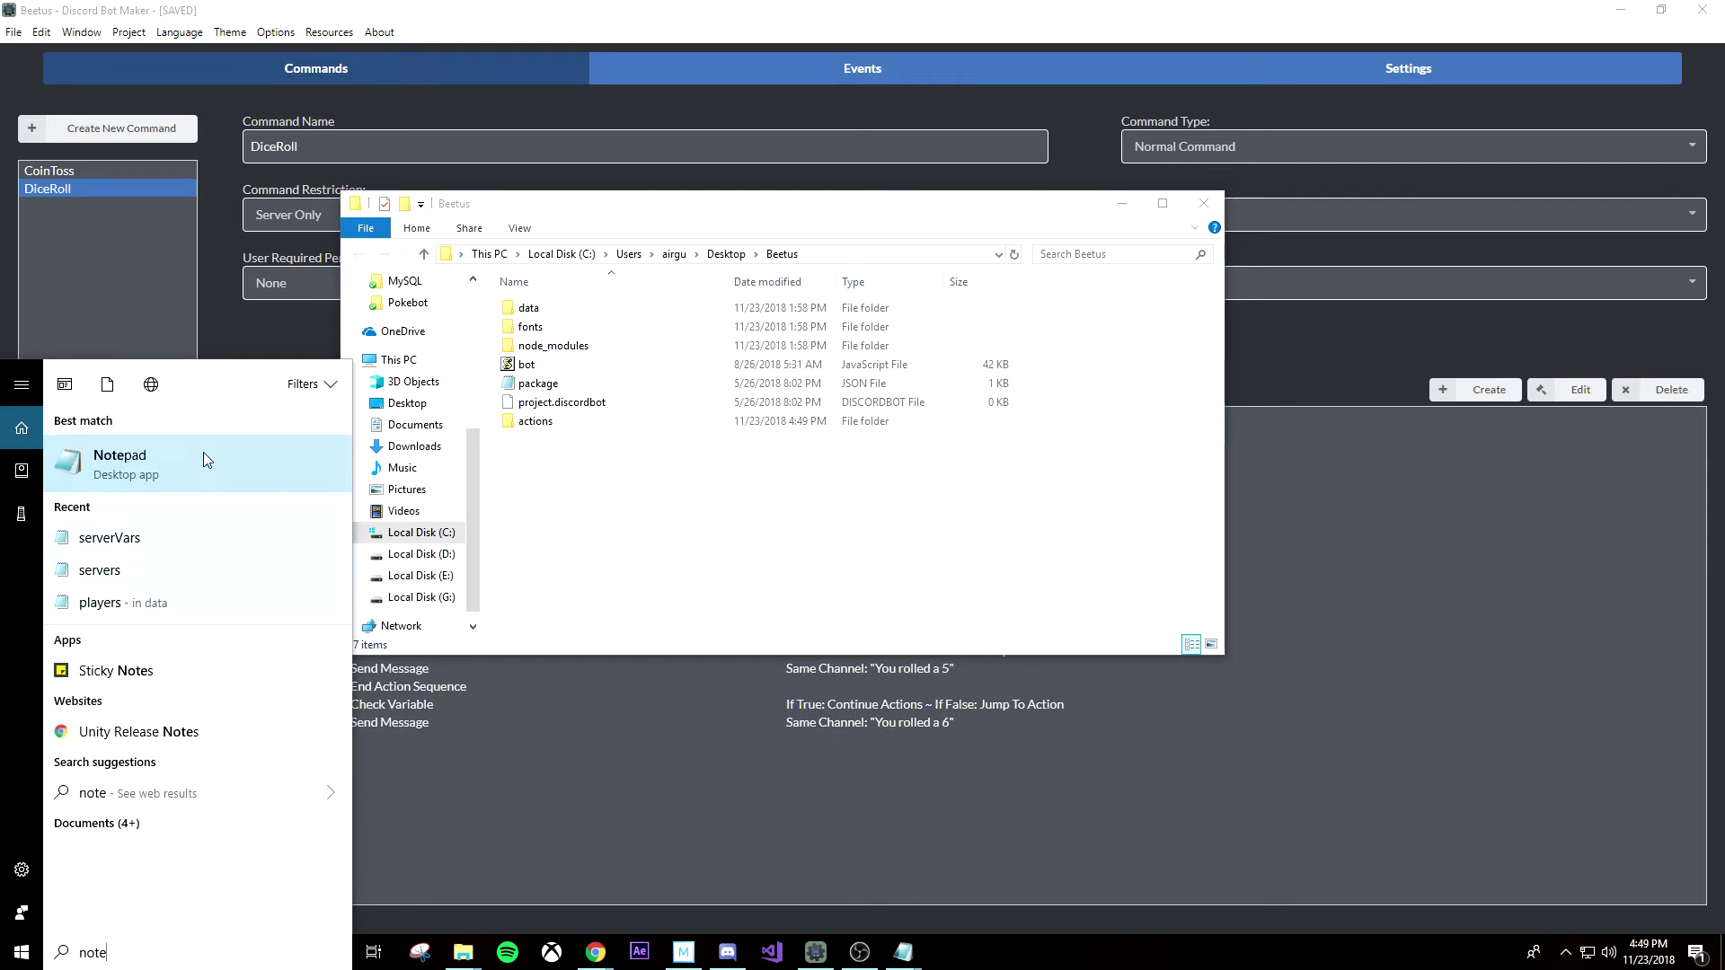
{"action": "left_click", "coordinate": [203, 459]}
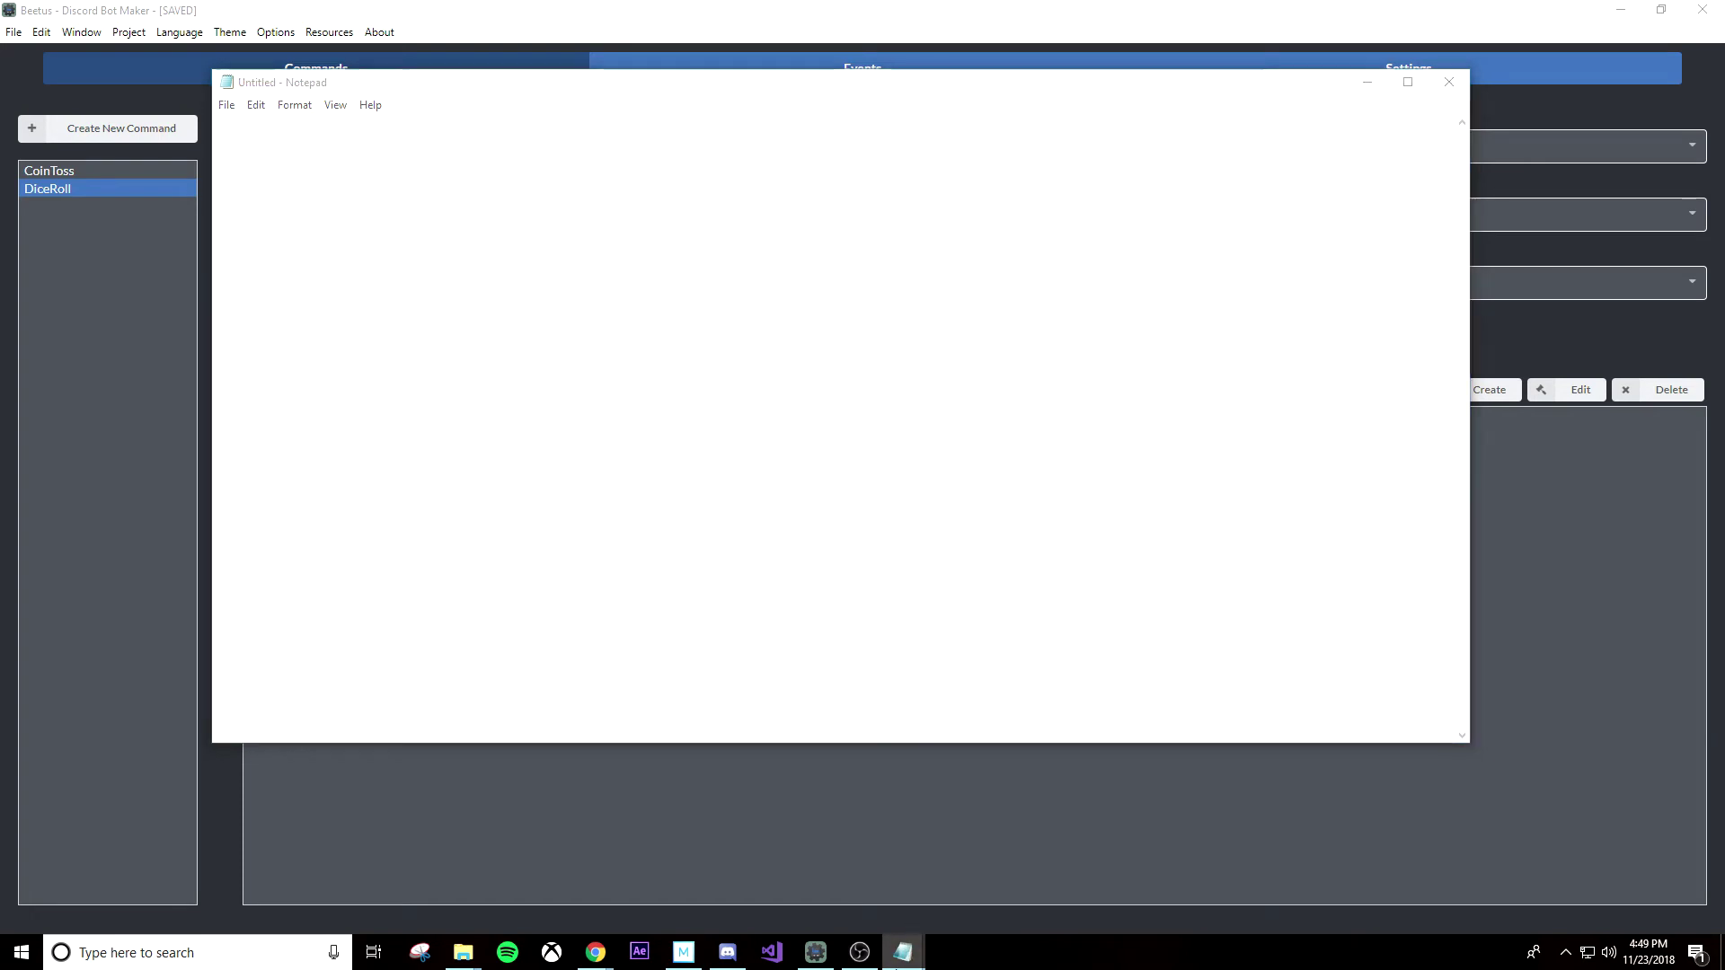
{"action": "left_click", "coordinate": [902, 952]}
{"action": "left_click", "coordinate": [374, 255]}
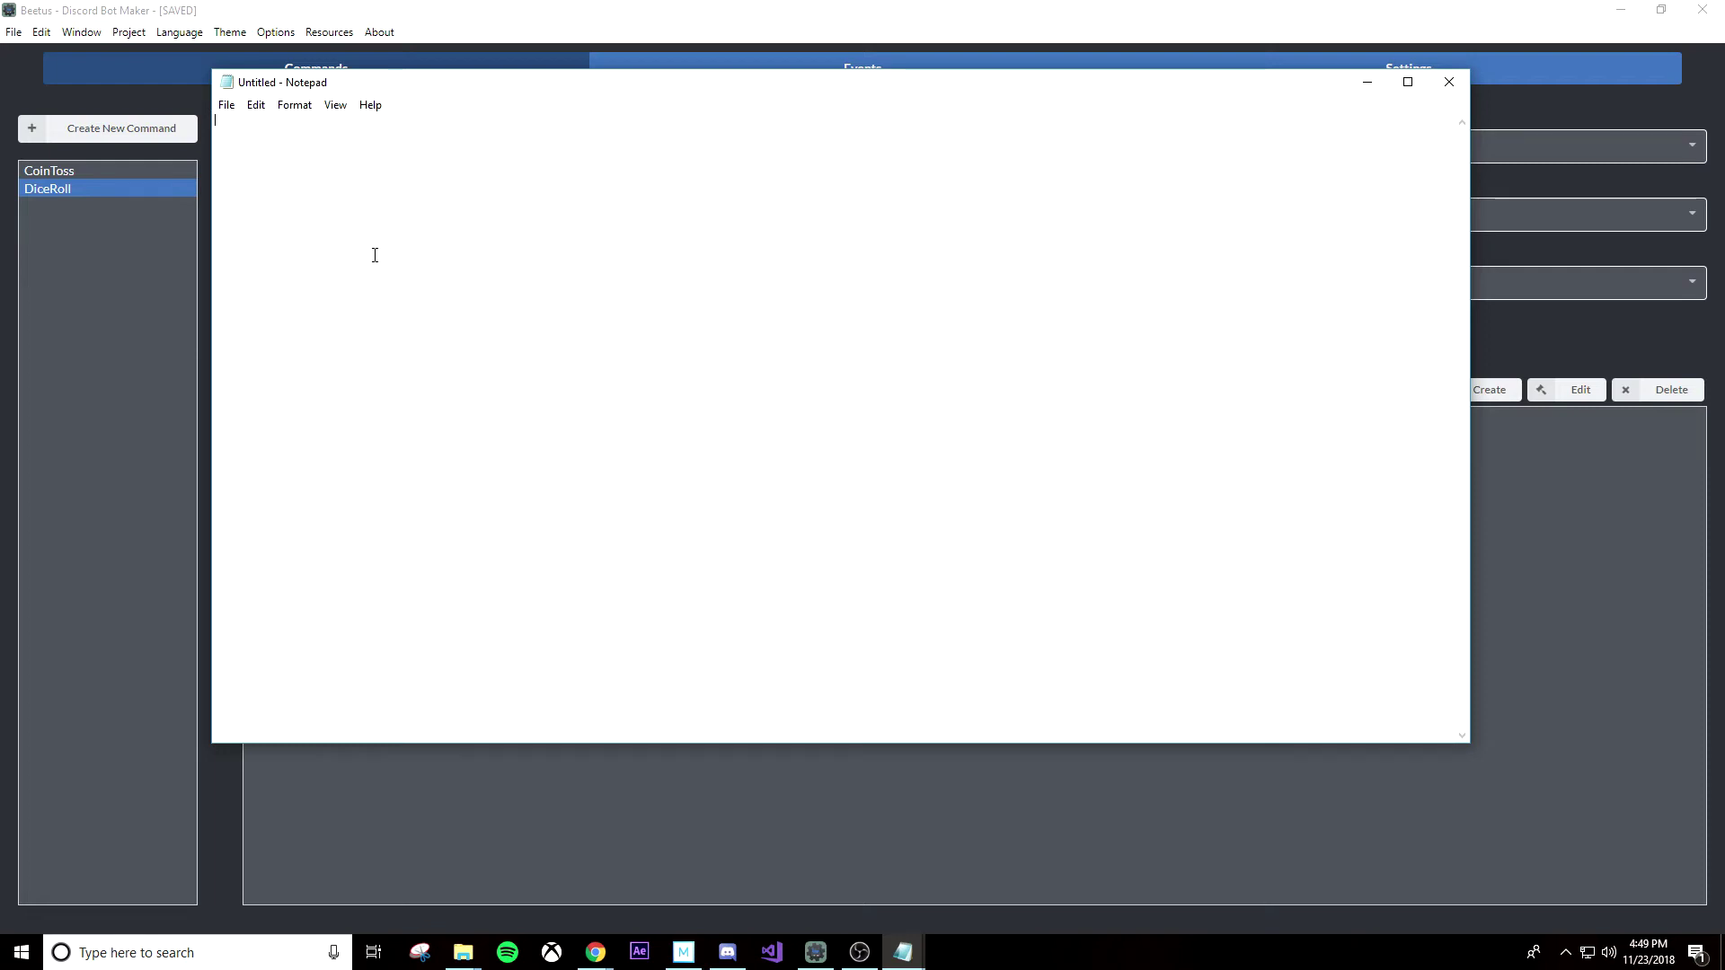
{"action": "type", "text": "node bot.js"}
- Start saving the document under a new name and enter Start.bat as the file name
{"action": "left_click", "coordinate": [227, 105]}
{"action": "left_click", "coordinate": [421, 118]}
{"action": "left_click", "coordinate": [226, 105]}
{"action": "left_click", "coordinate": [264, 167]}
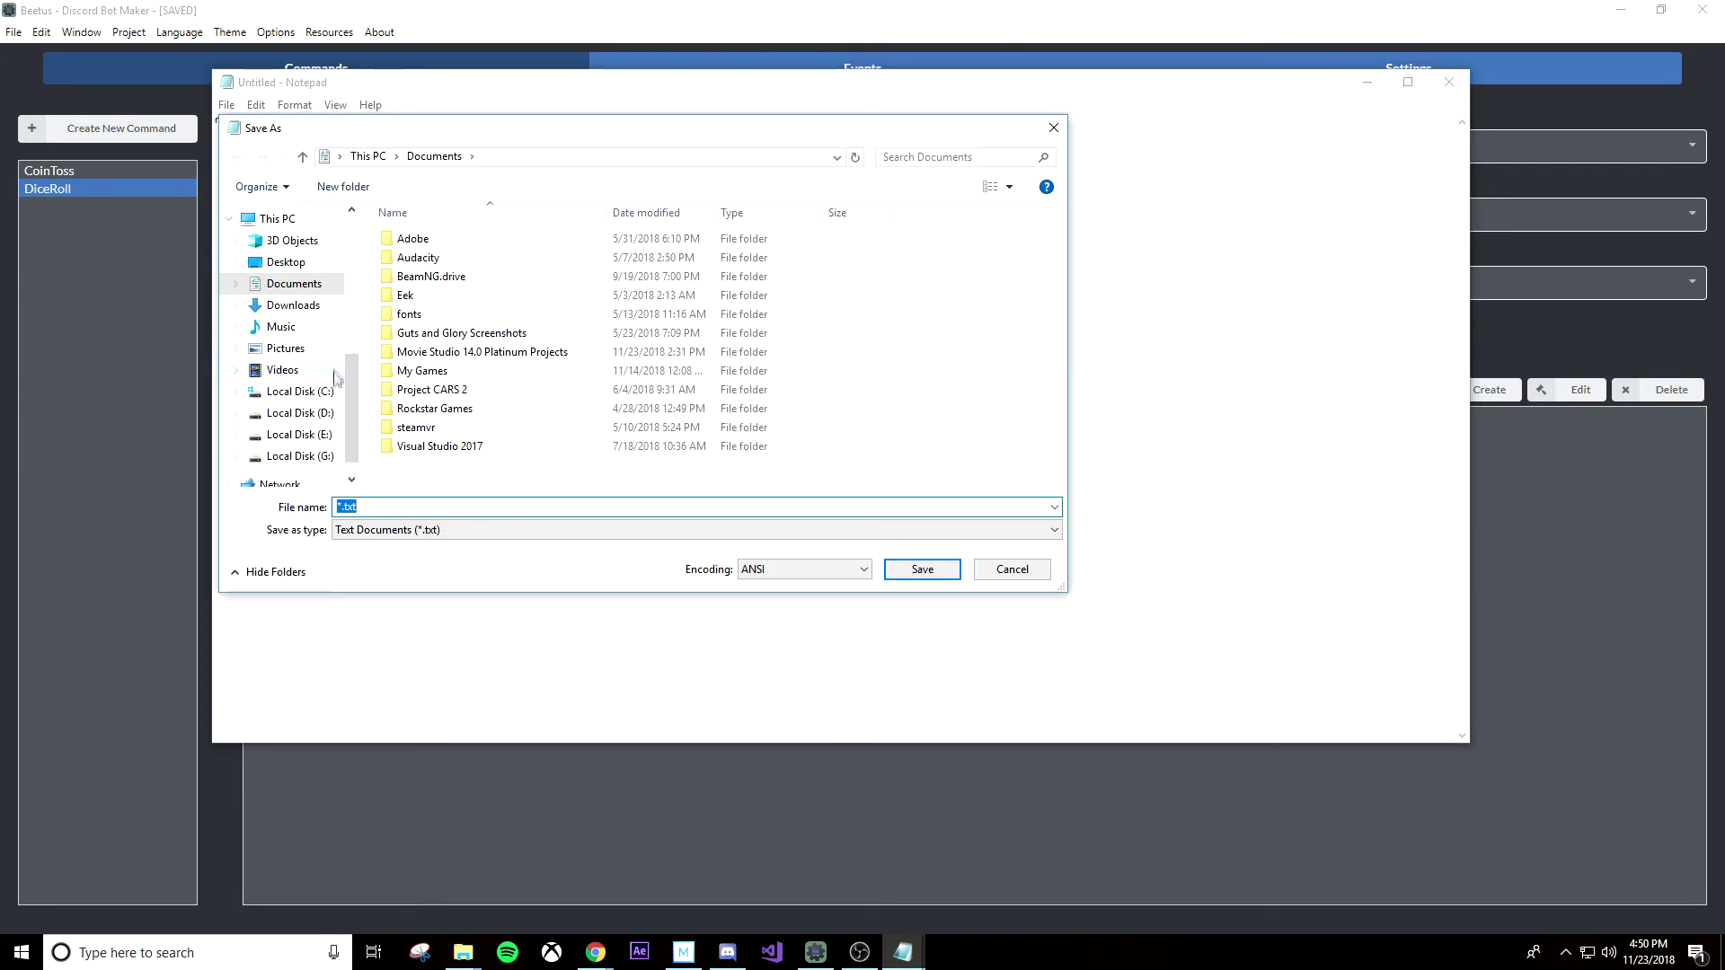
{"action": "scroll", "coordinate": [306, 397], "scroll_direction": "down", "scroll_amount": 1}
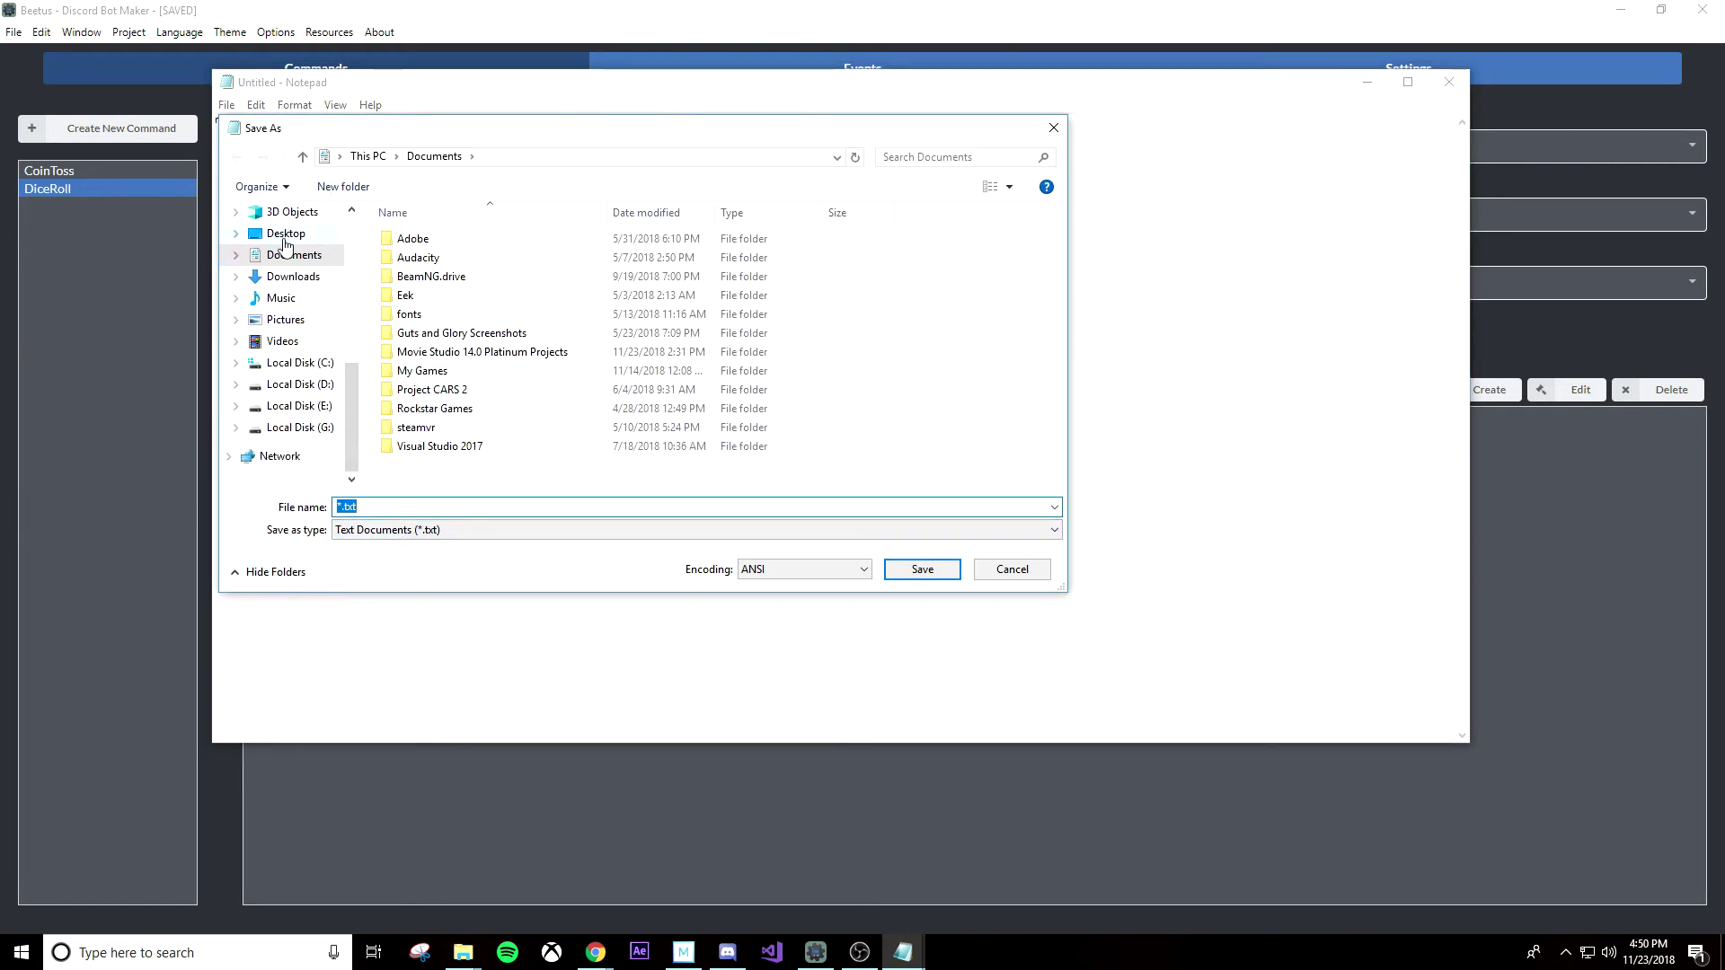
{"action": "left_click", "coordinate": [286, 290]}
{"action": "left_click", "coordinate": [472, 279]}
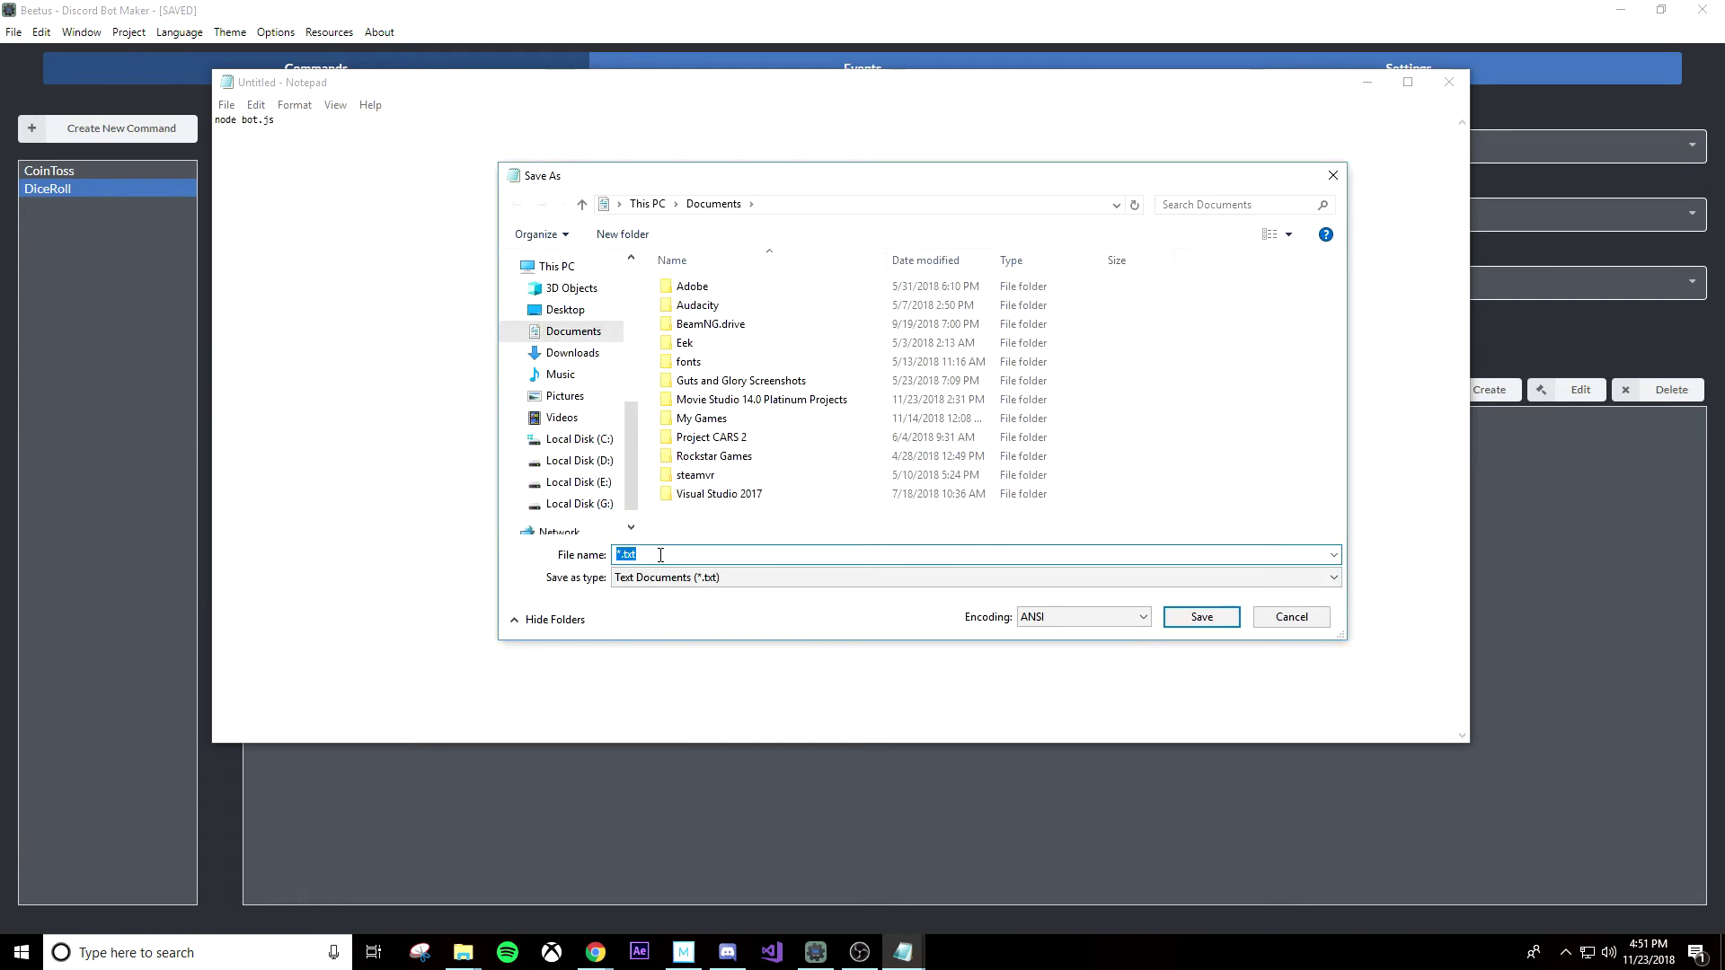
{"action": "key", "text": "BackSpace"}
{"action": "type", "text": "S"}
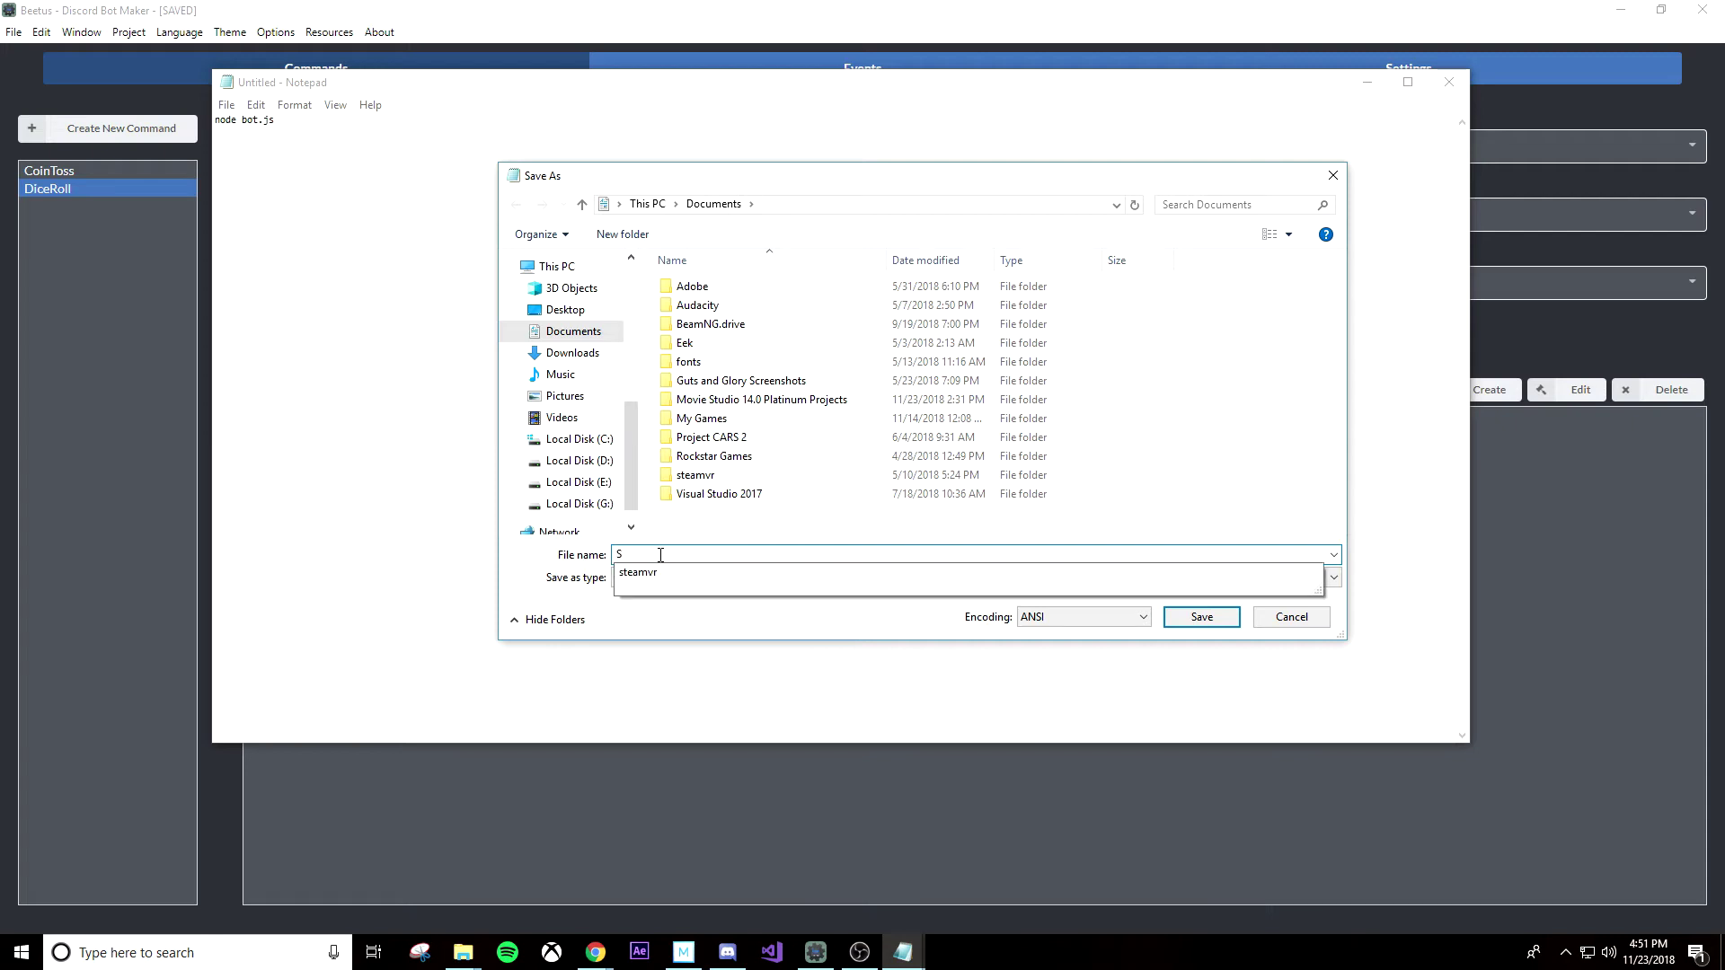
{"action": "type", "text": "ta"}
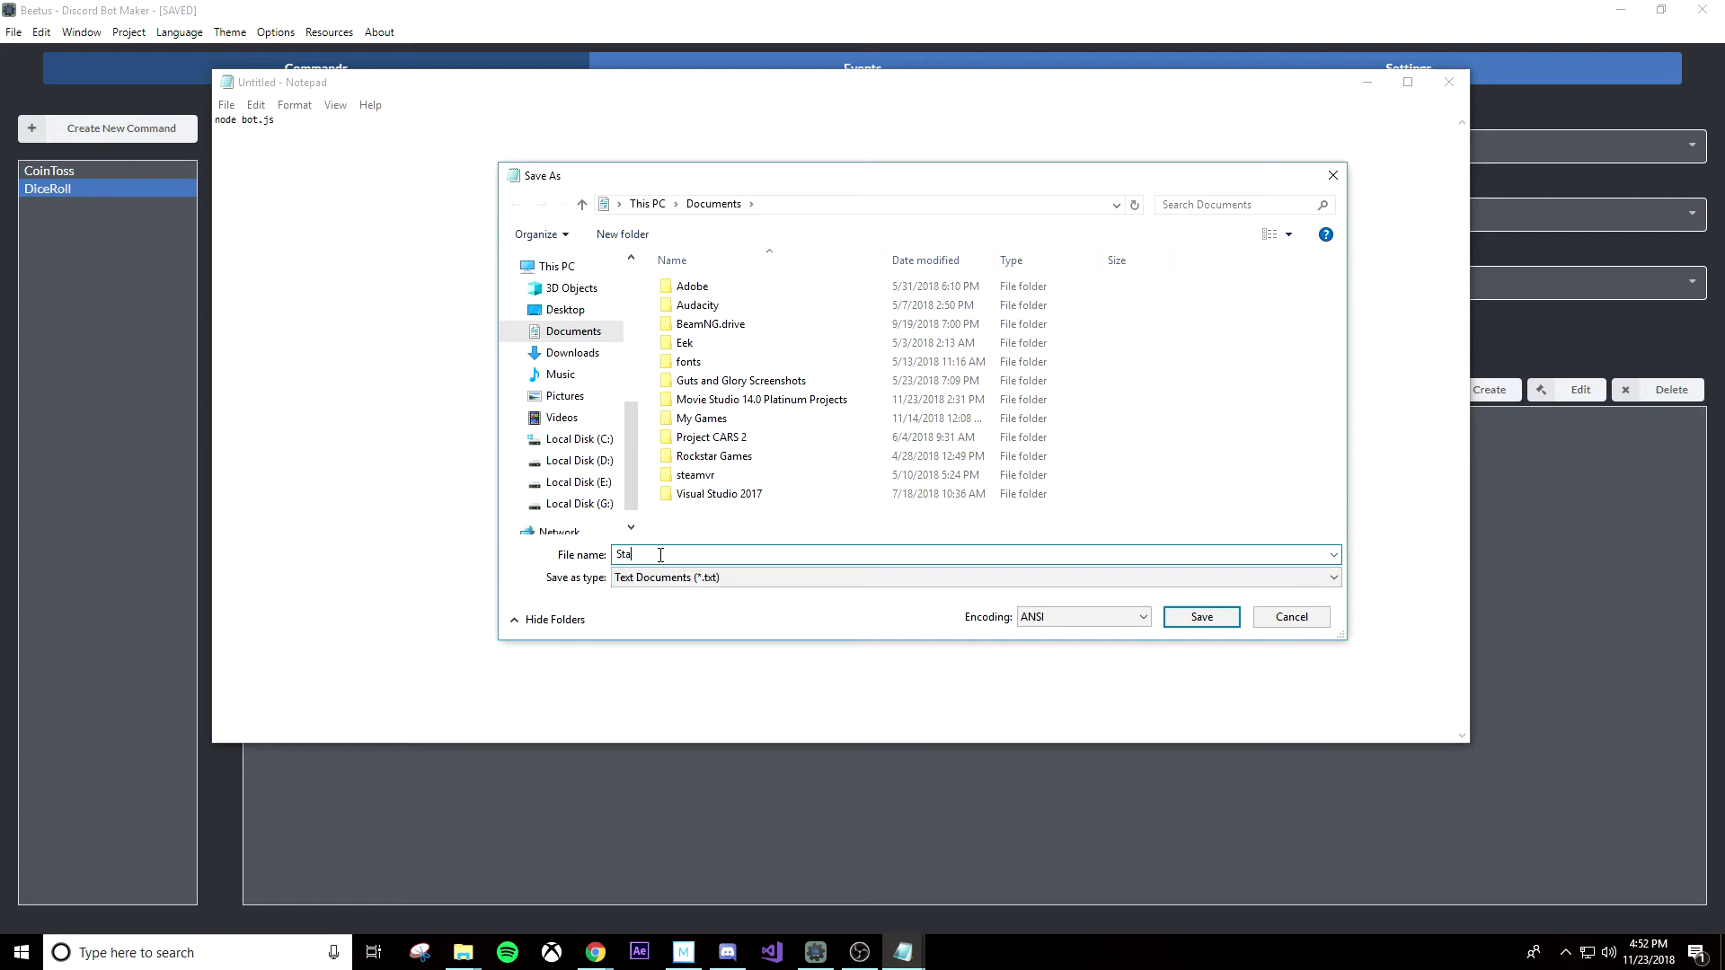
{"action": "type", "text": "rt.bat"}
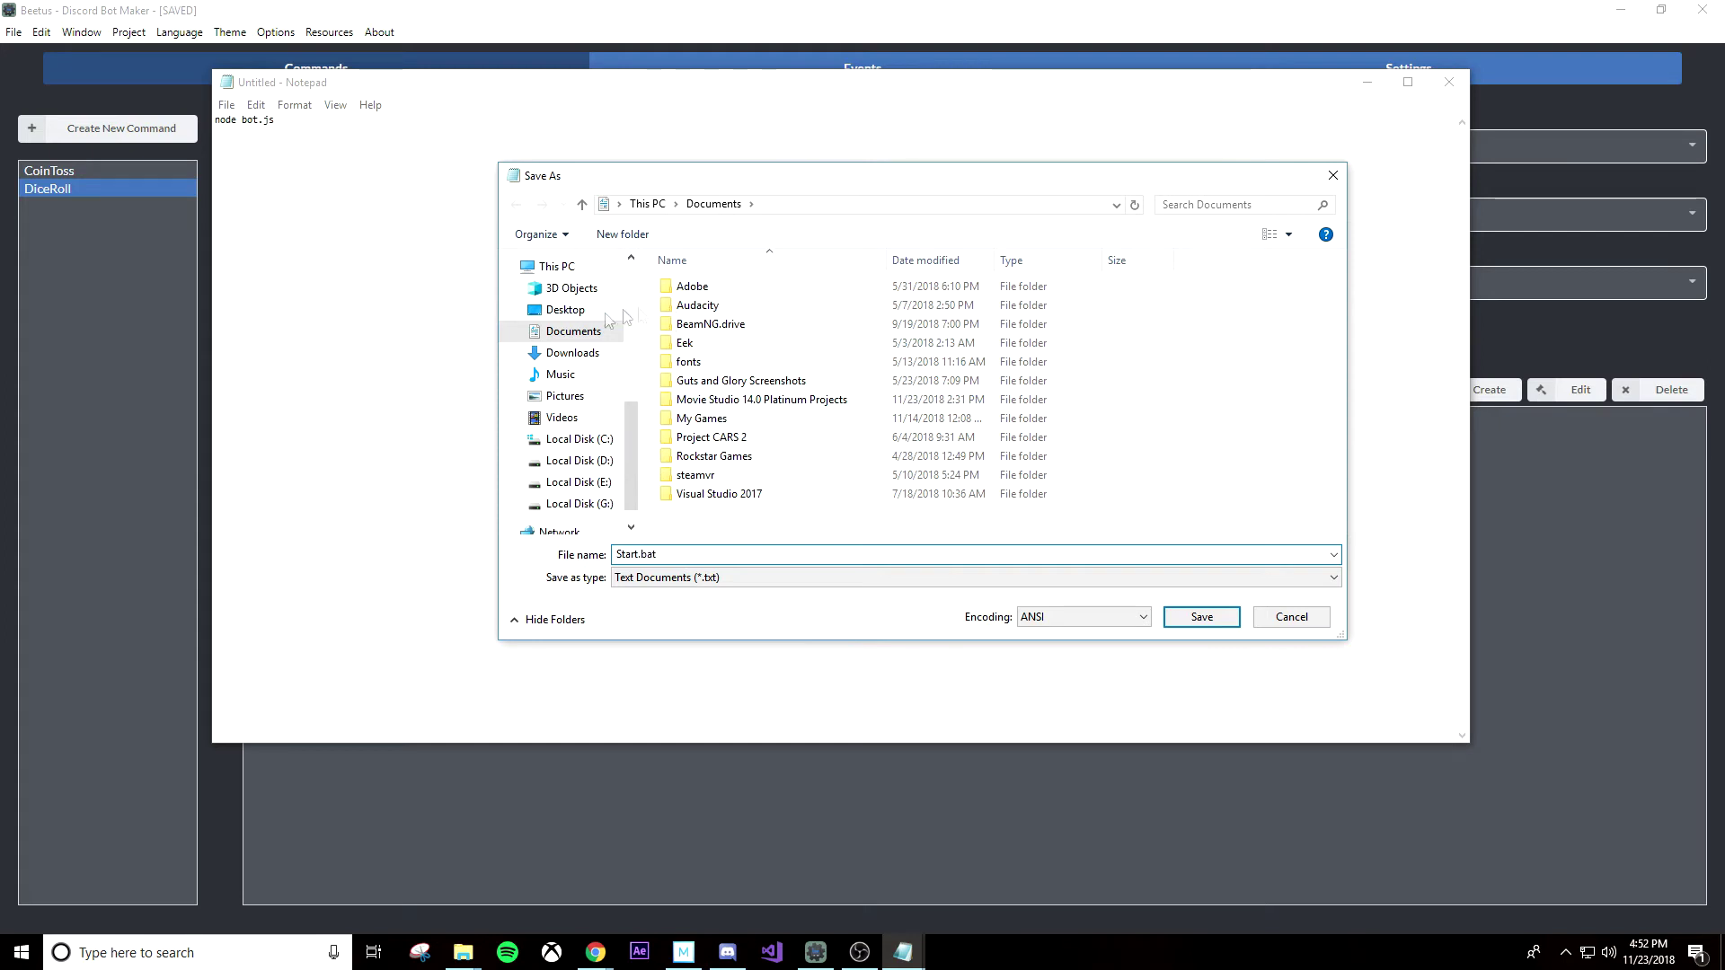
- Save the batch file in the Beetus folder on the Desktop with the file type All Files
{"action": "scroll", "coordinate": [600, 437], "scroll_direction": "down", "scroll_amount": 1}
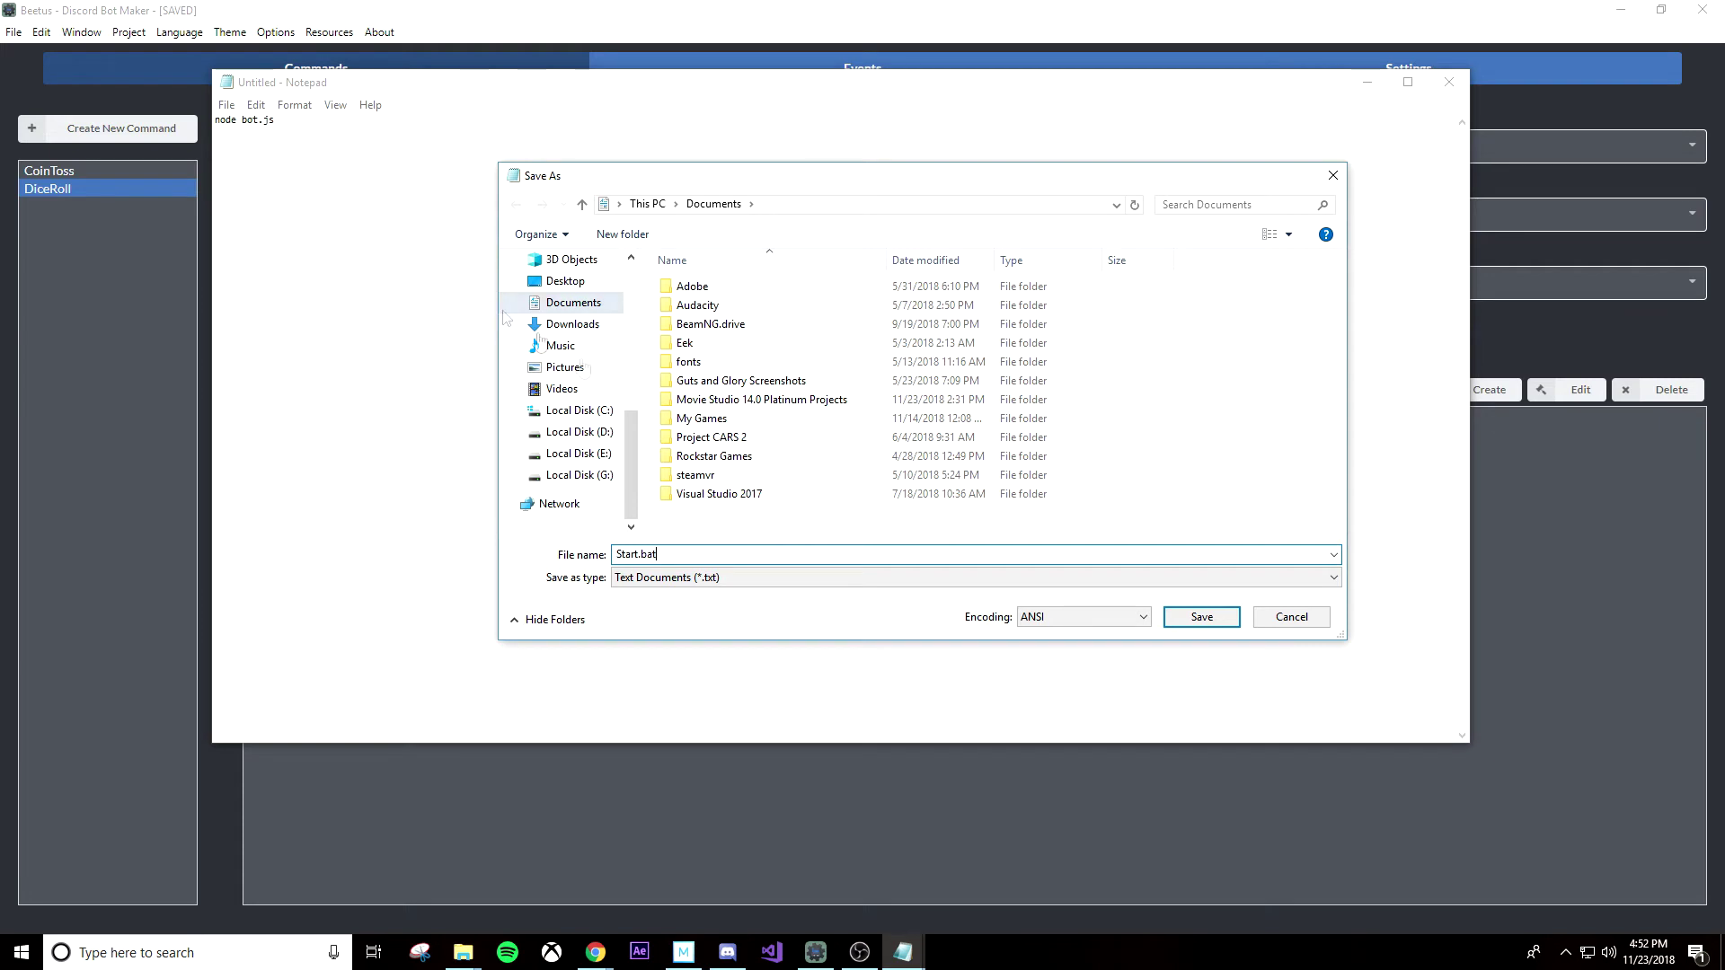
{"action": "scroll", "coordinate": [589, 378], "scroll_direction": "up", "scroll_amount": 3}
{"action": "scroll", "coordinate": [586, 376], "scroll_direction": "up", "scroll_amount": 3}
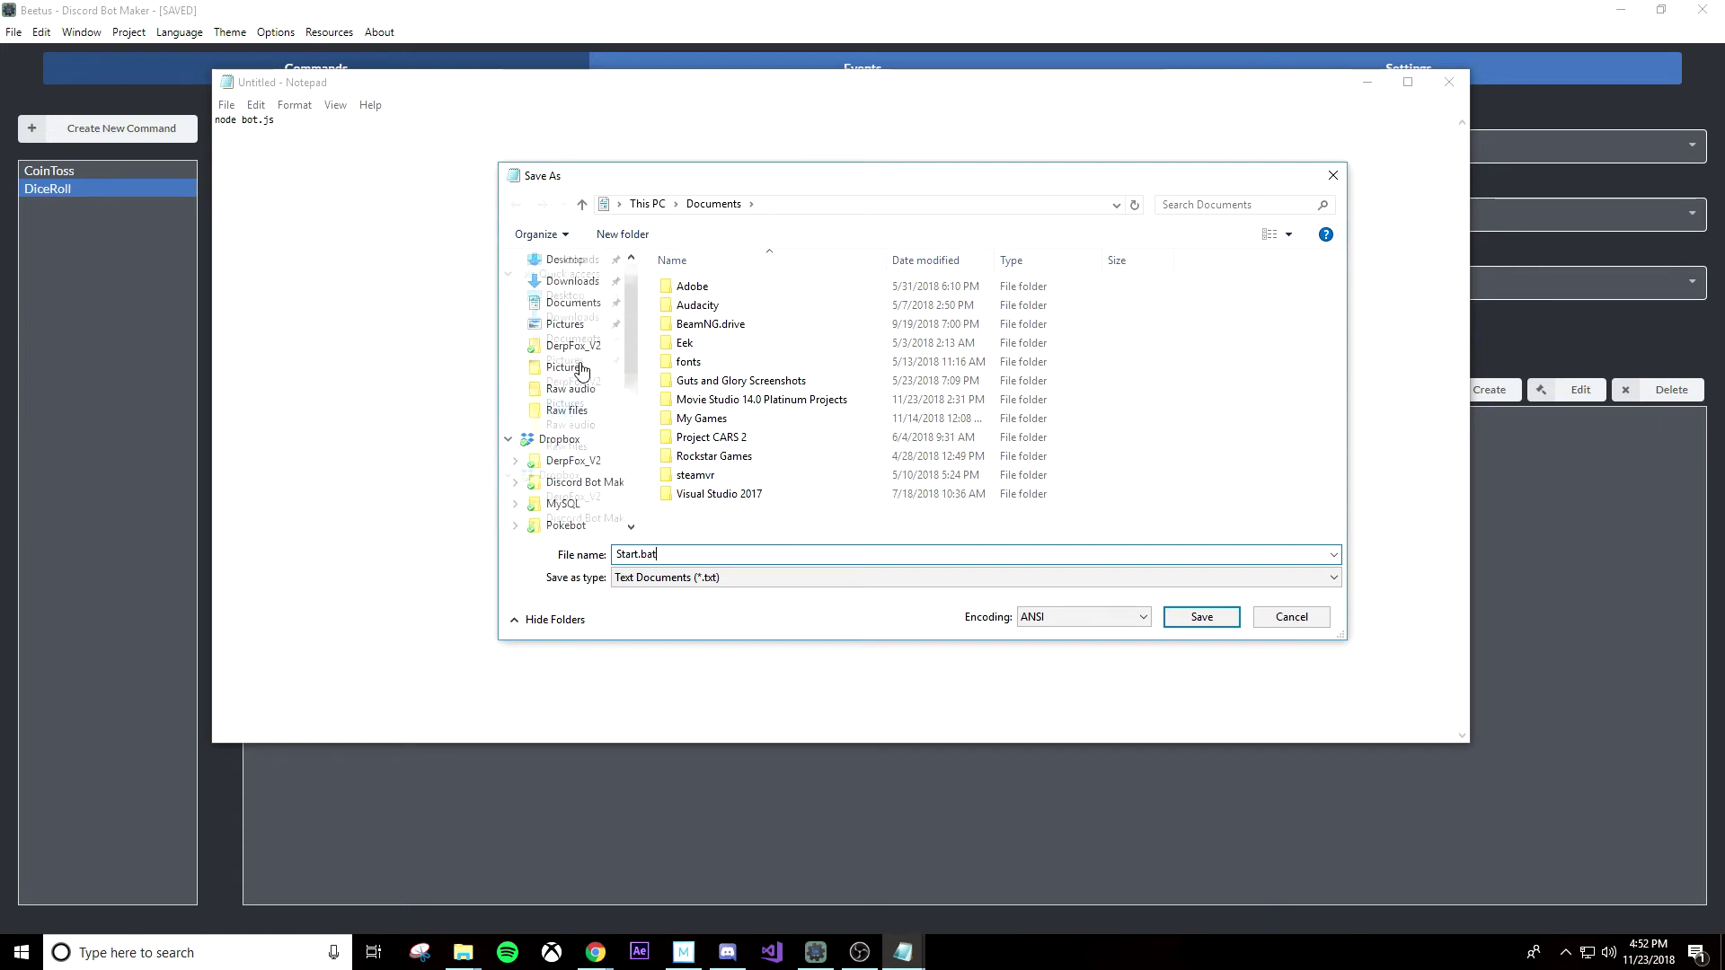
{"action": "left_click", "coordinate": [575, 297]}
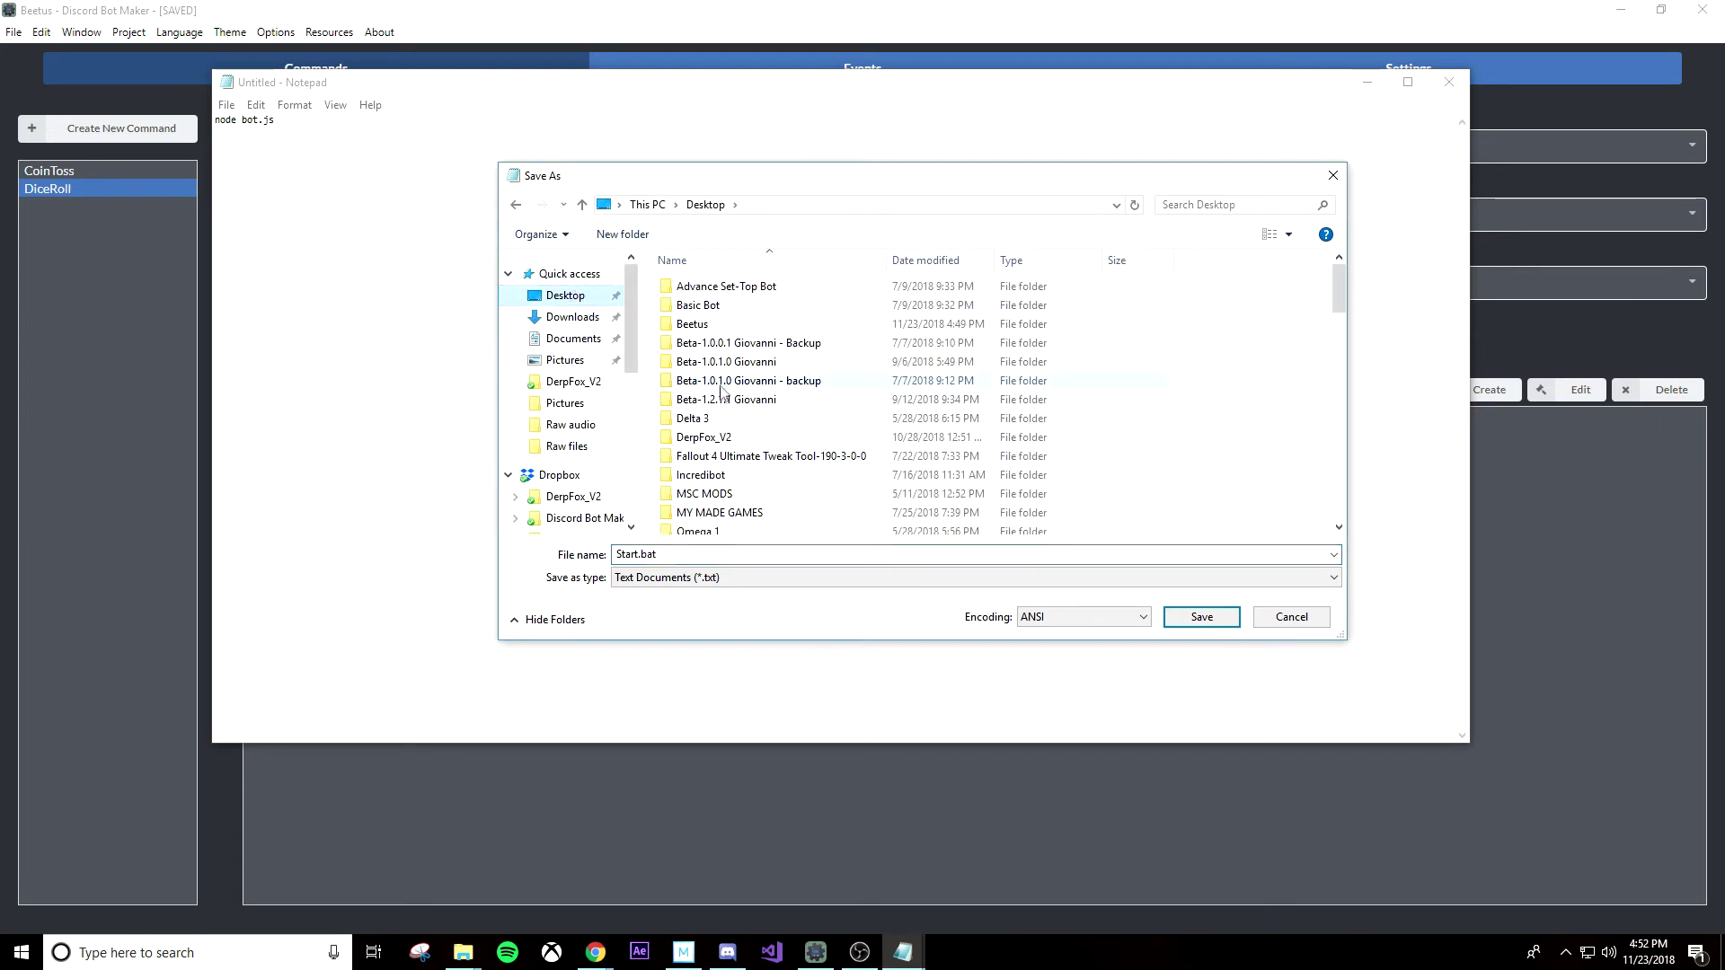
{"action": "left_click", "coordinate": [712, 327]}
{"action": "left_click", "coordinate": [1186, 619]}
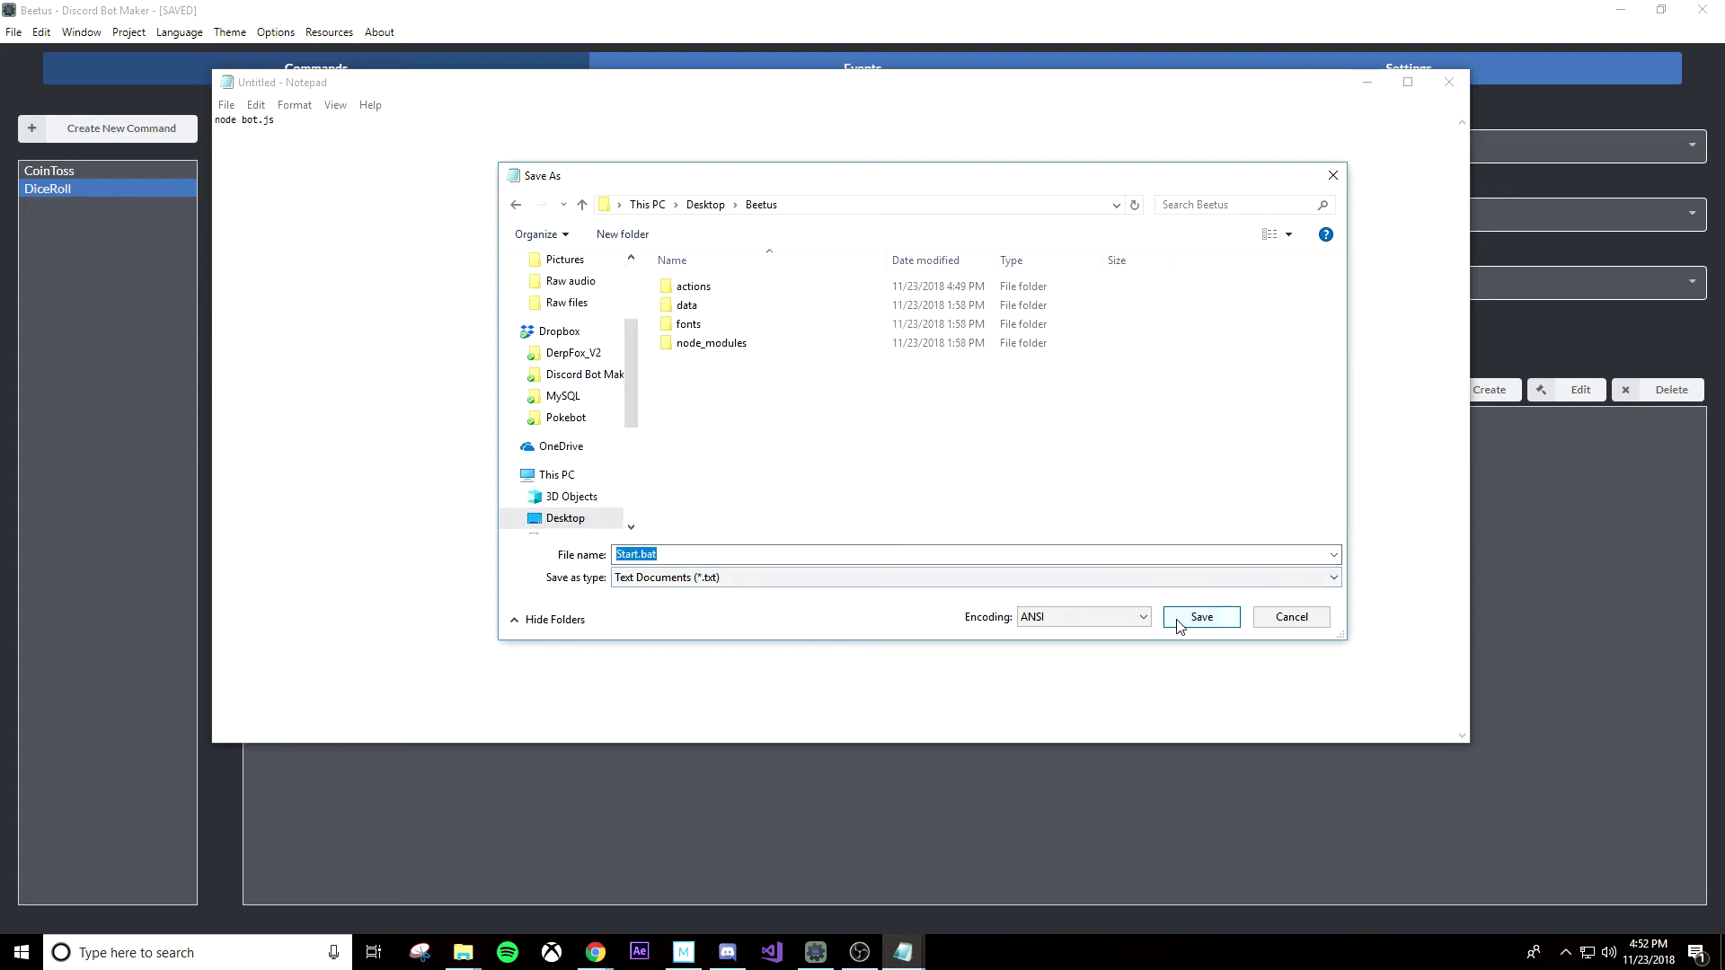
{"action": "left_click", "coordinate": [732, 577]}
{"action": "left_click", "coordinate": [719, 593]}
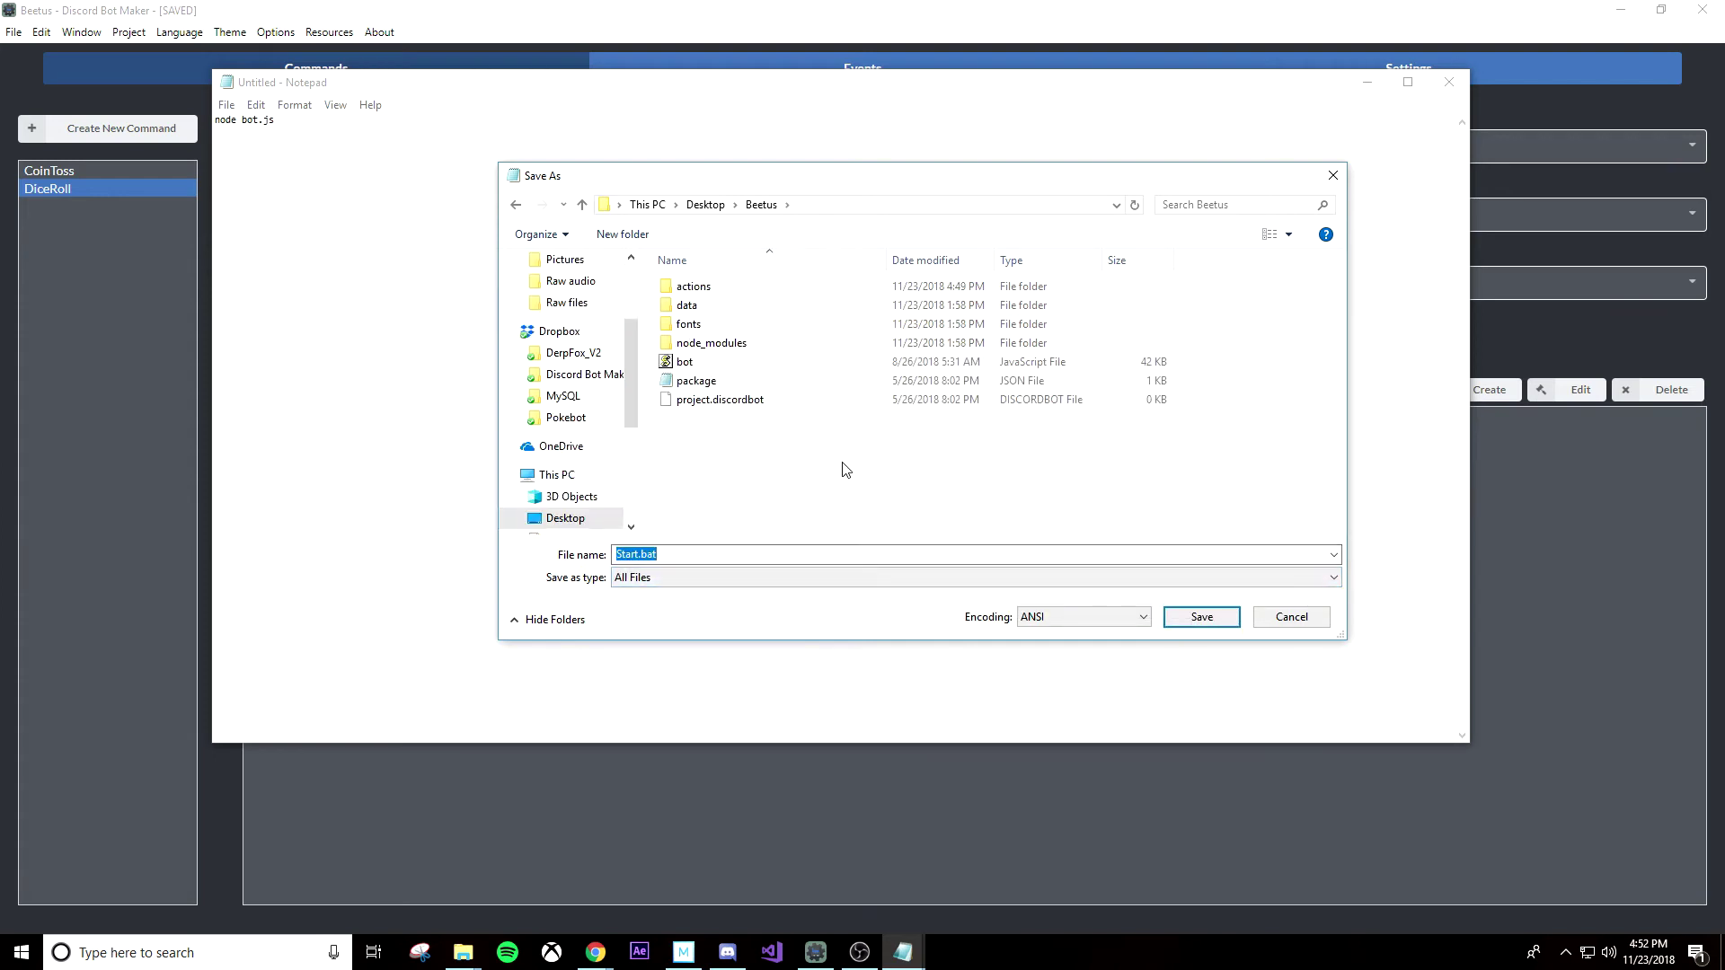
{"action": "left_click", "coordinate": [1201, 617]}
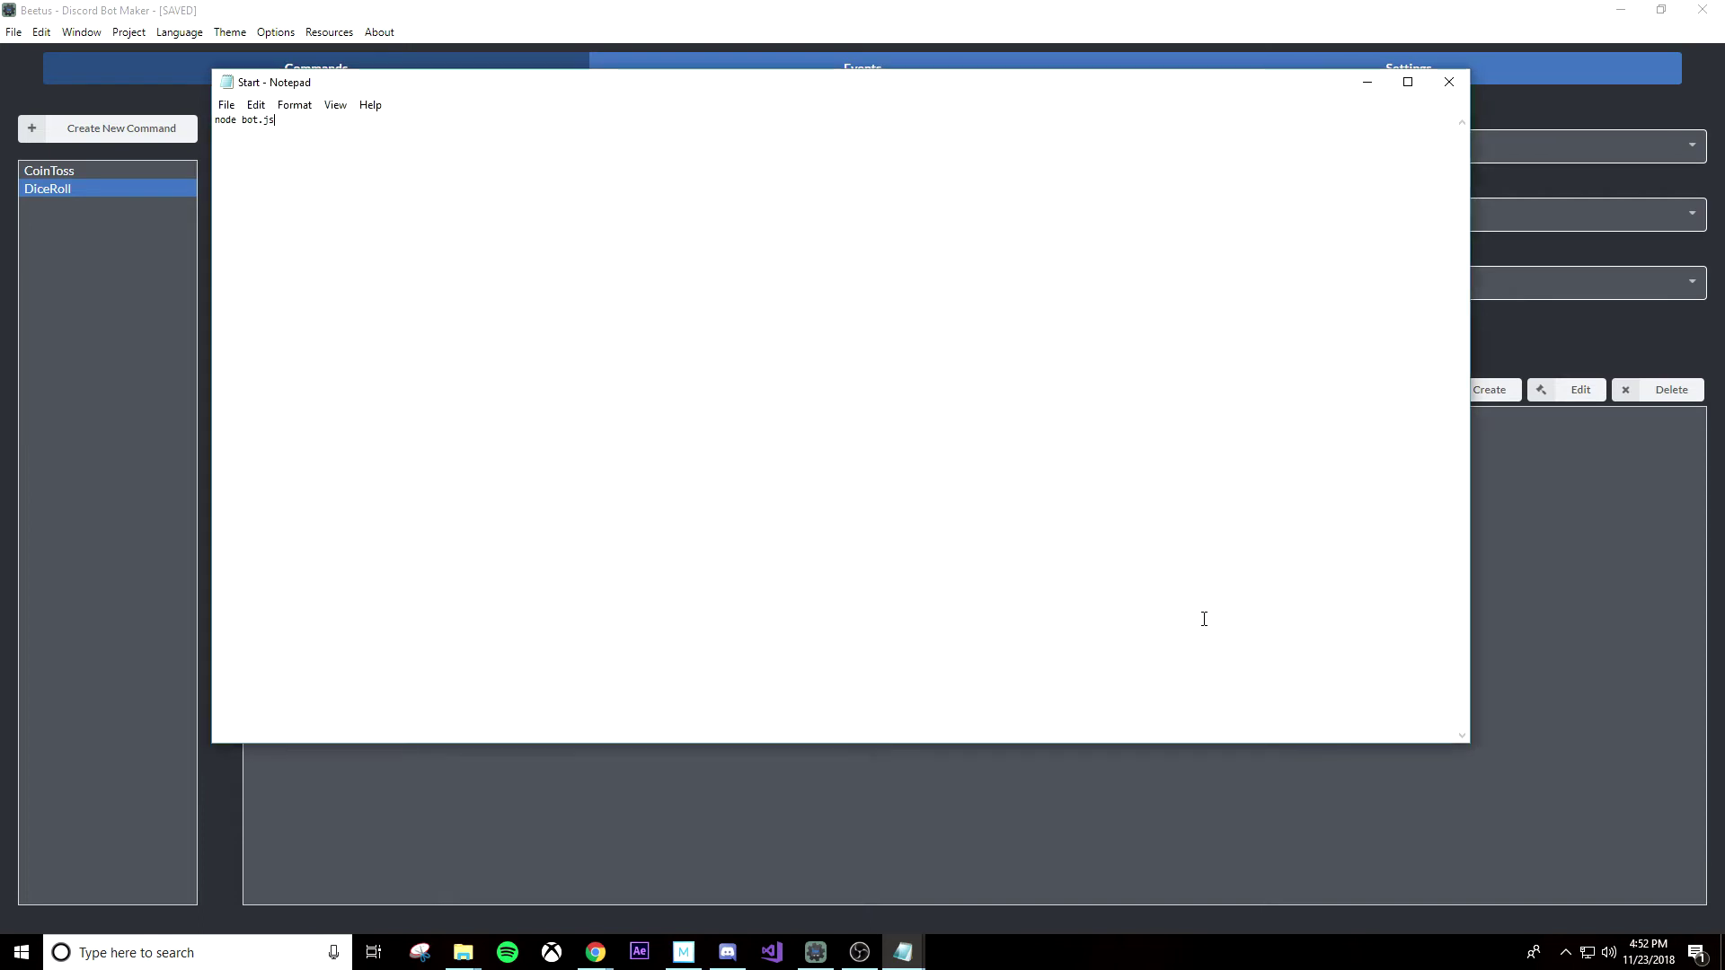
- Run the Start batch file from the Beetus project folder and check the bot's start-up status in the console
{"action": "left_click", "coordinate": [1367, 85]}
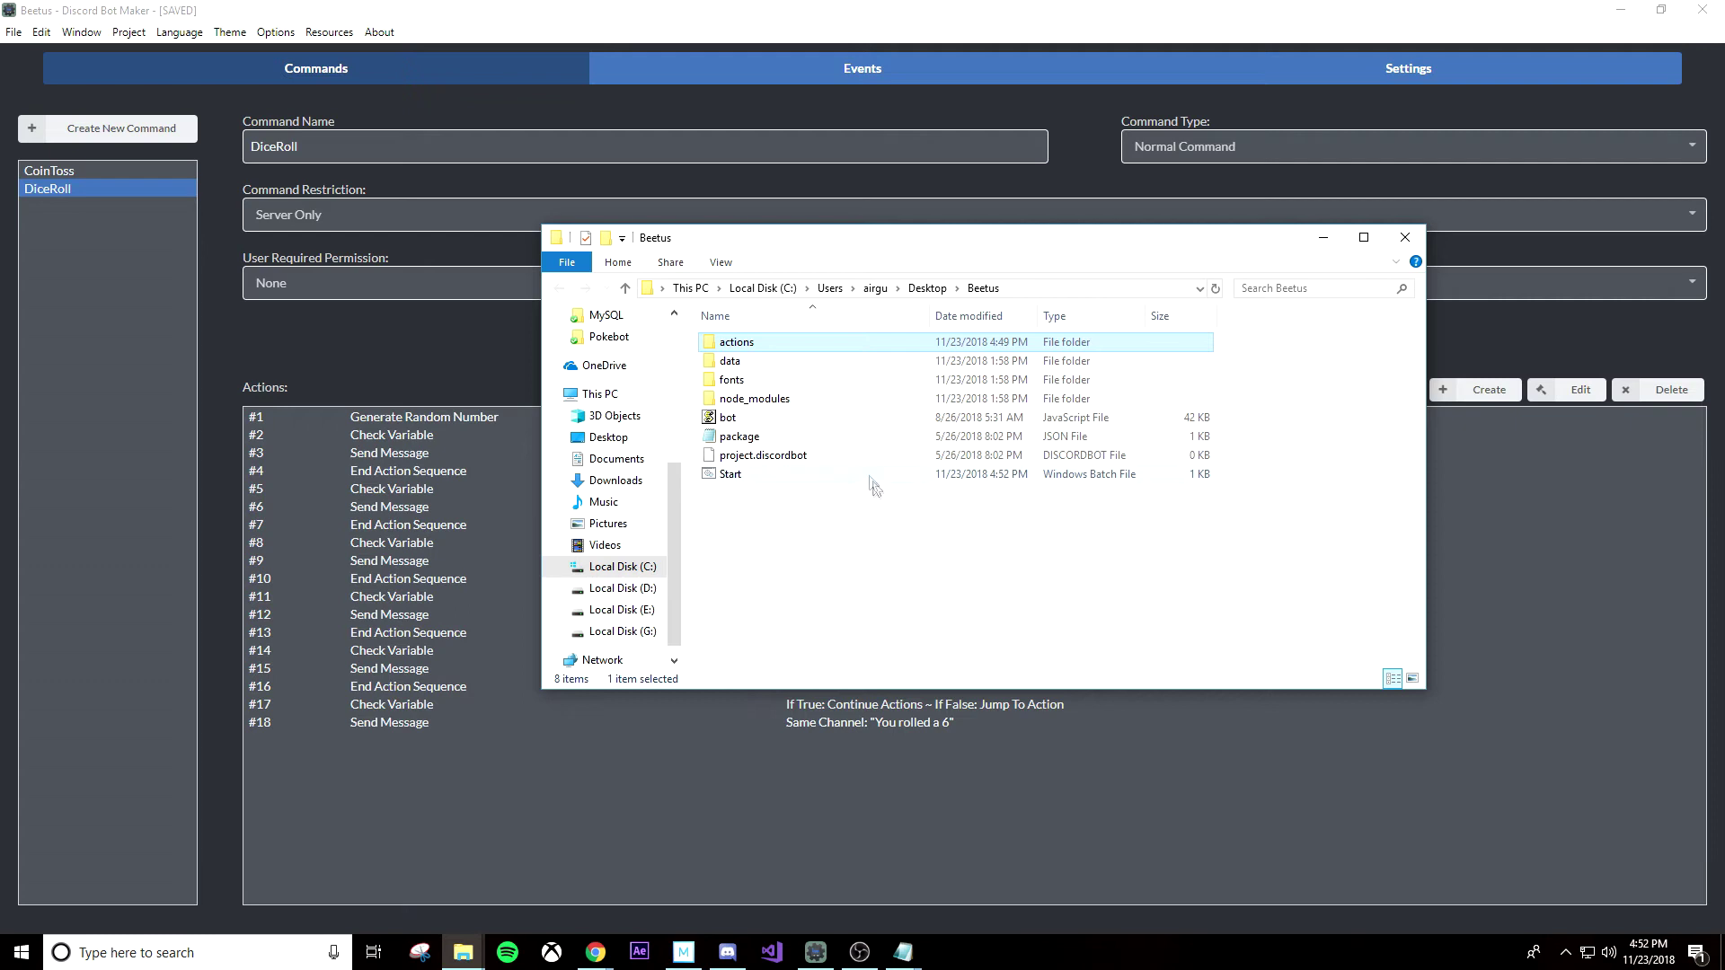
{"action": "double_click", "coordinate": [790, 477]}
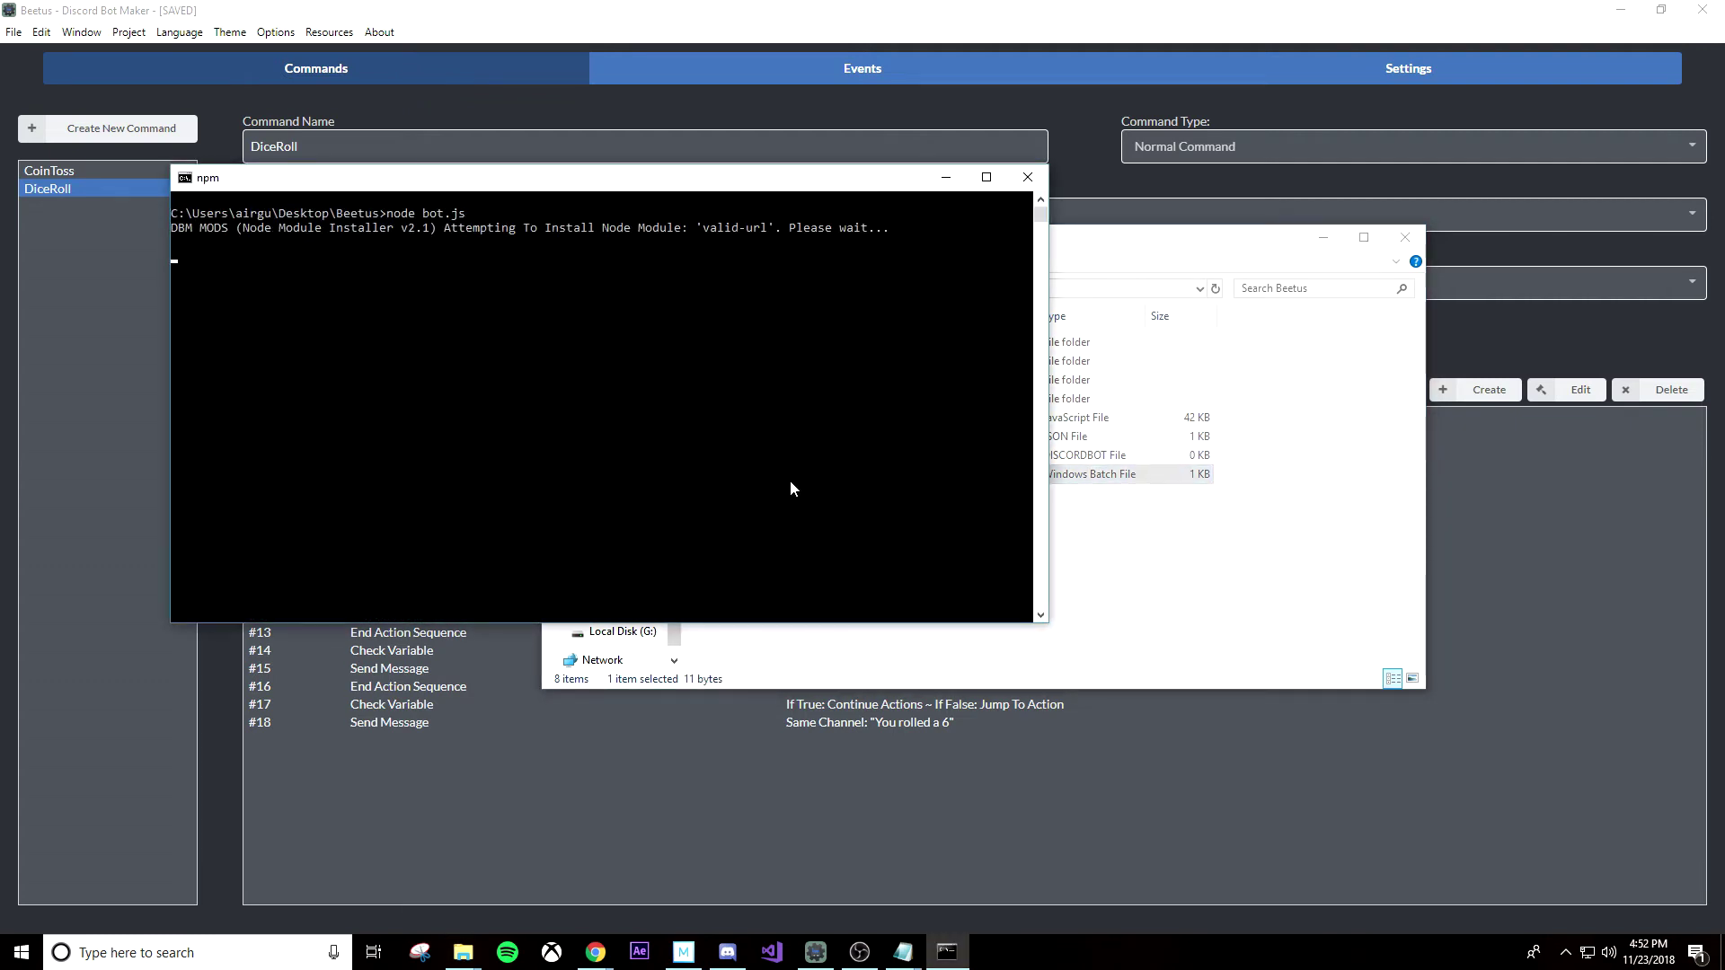
{"action": "left_click_drag", "start_coordinate": [557, 177], "coordinate": [760, 154]}
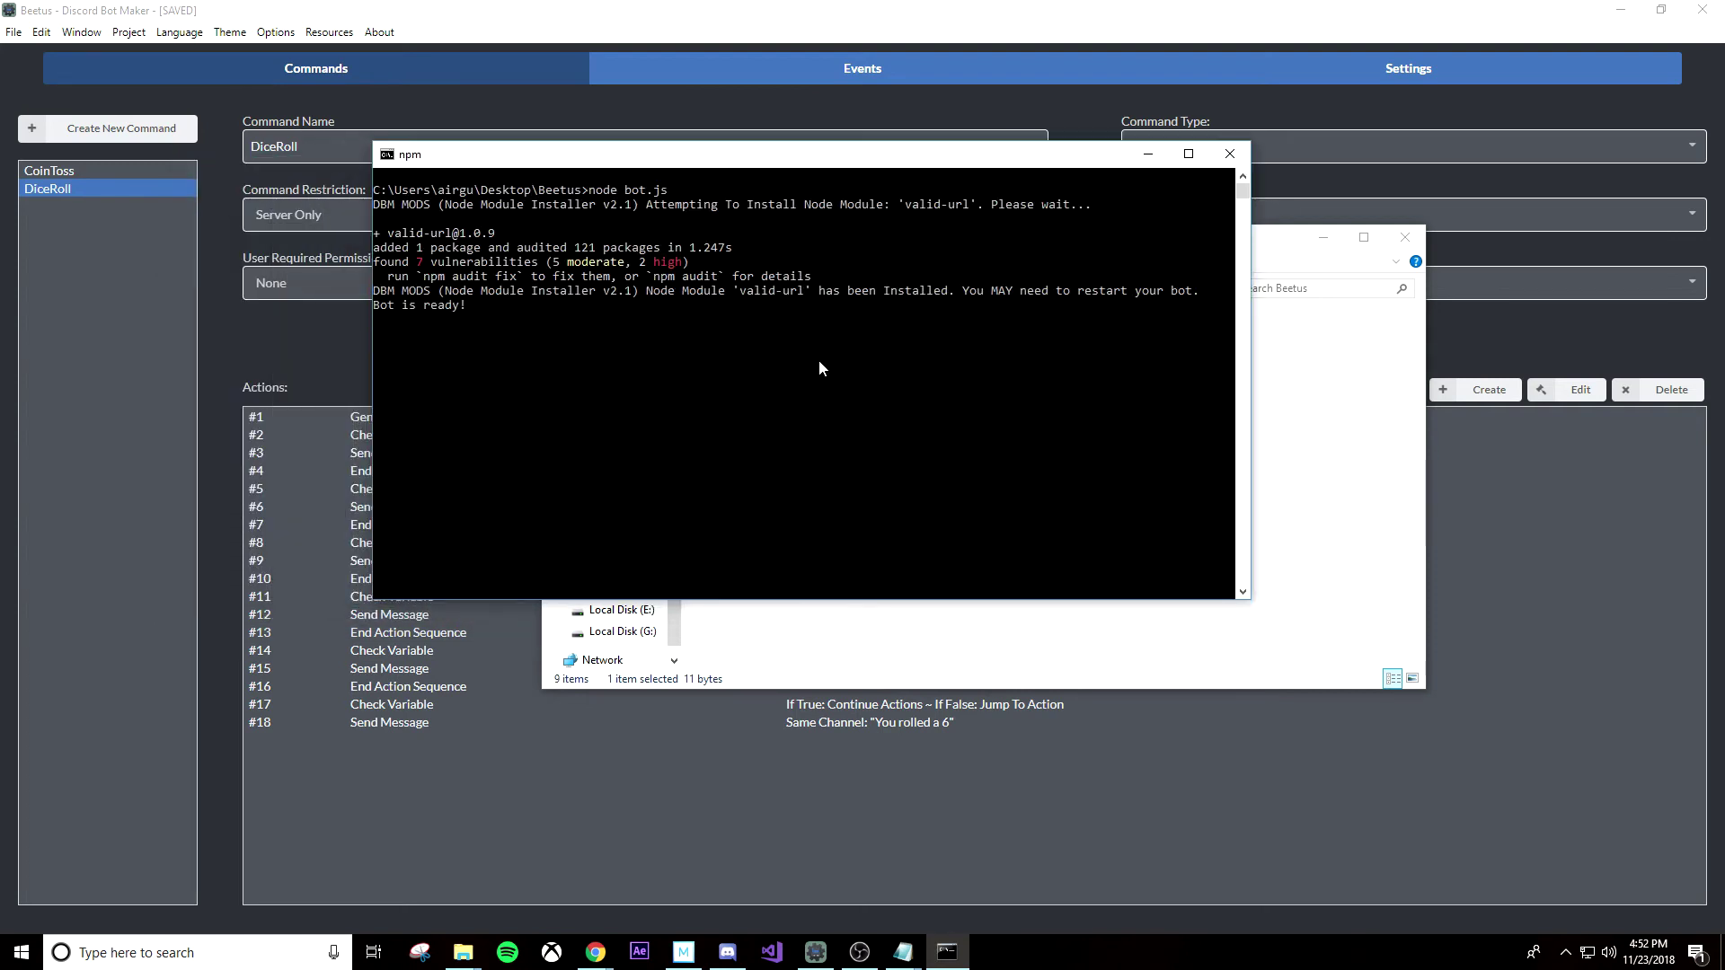
{"action": "left_click_drag", "start_coordinate": [471, 306], "coordinate": [378, 307]}
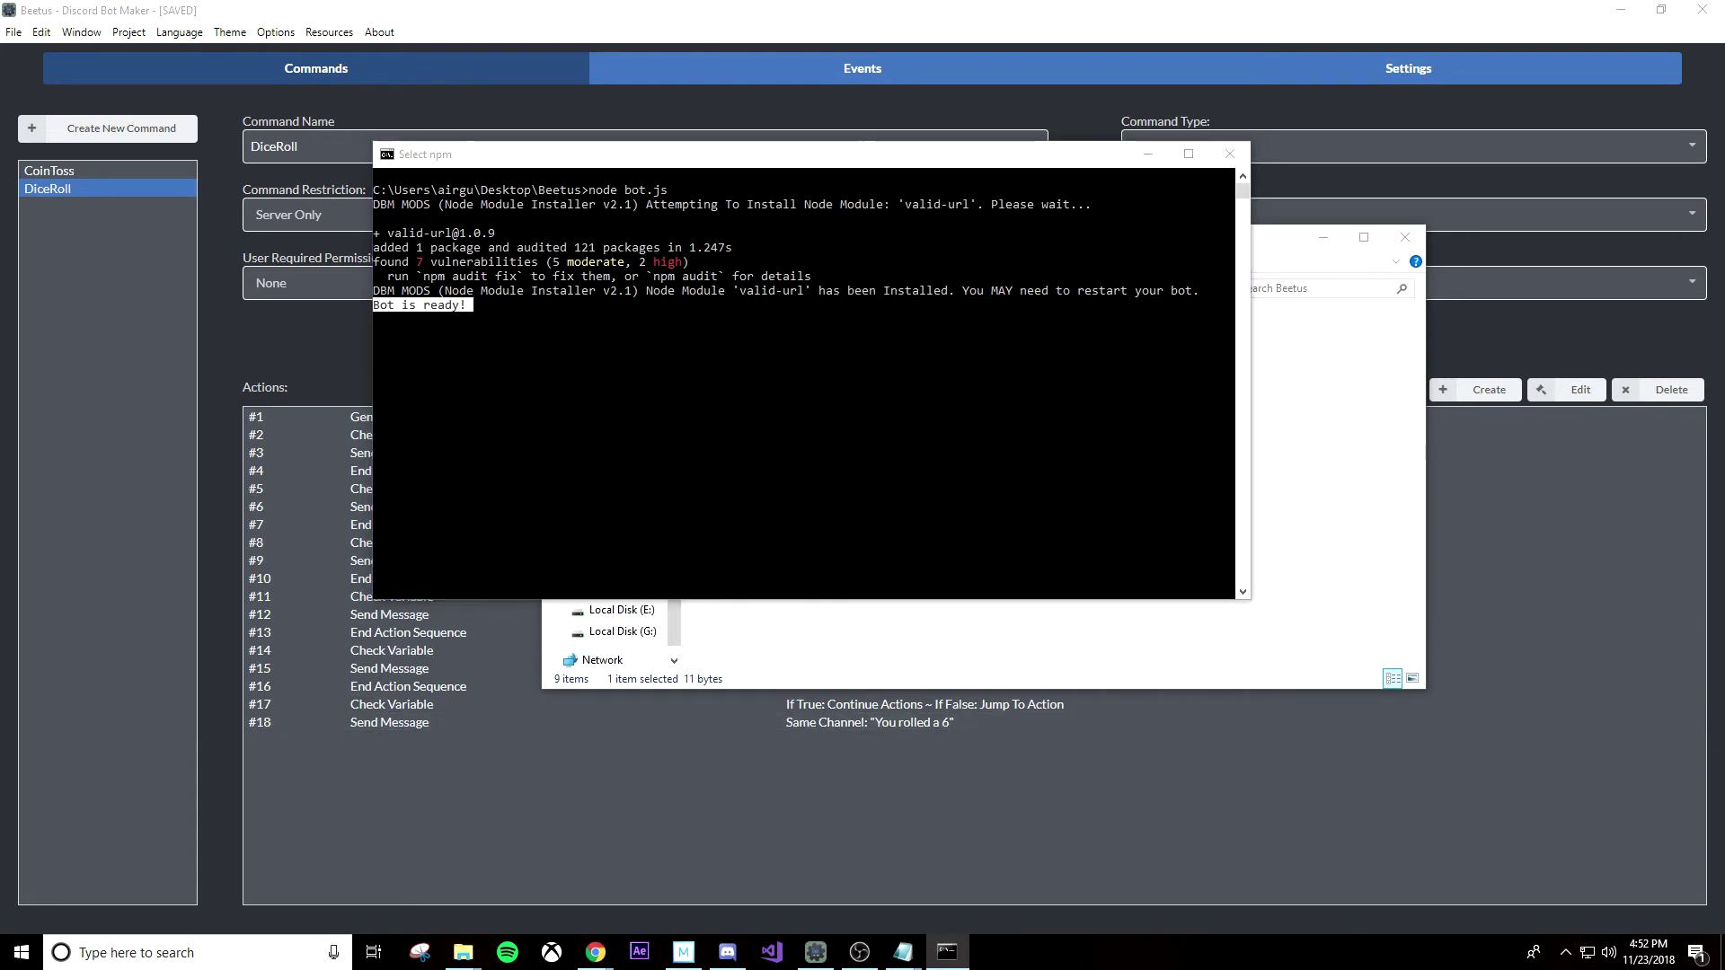
{"action": "key", "text": "alt+Tab"}
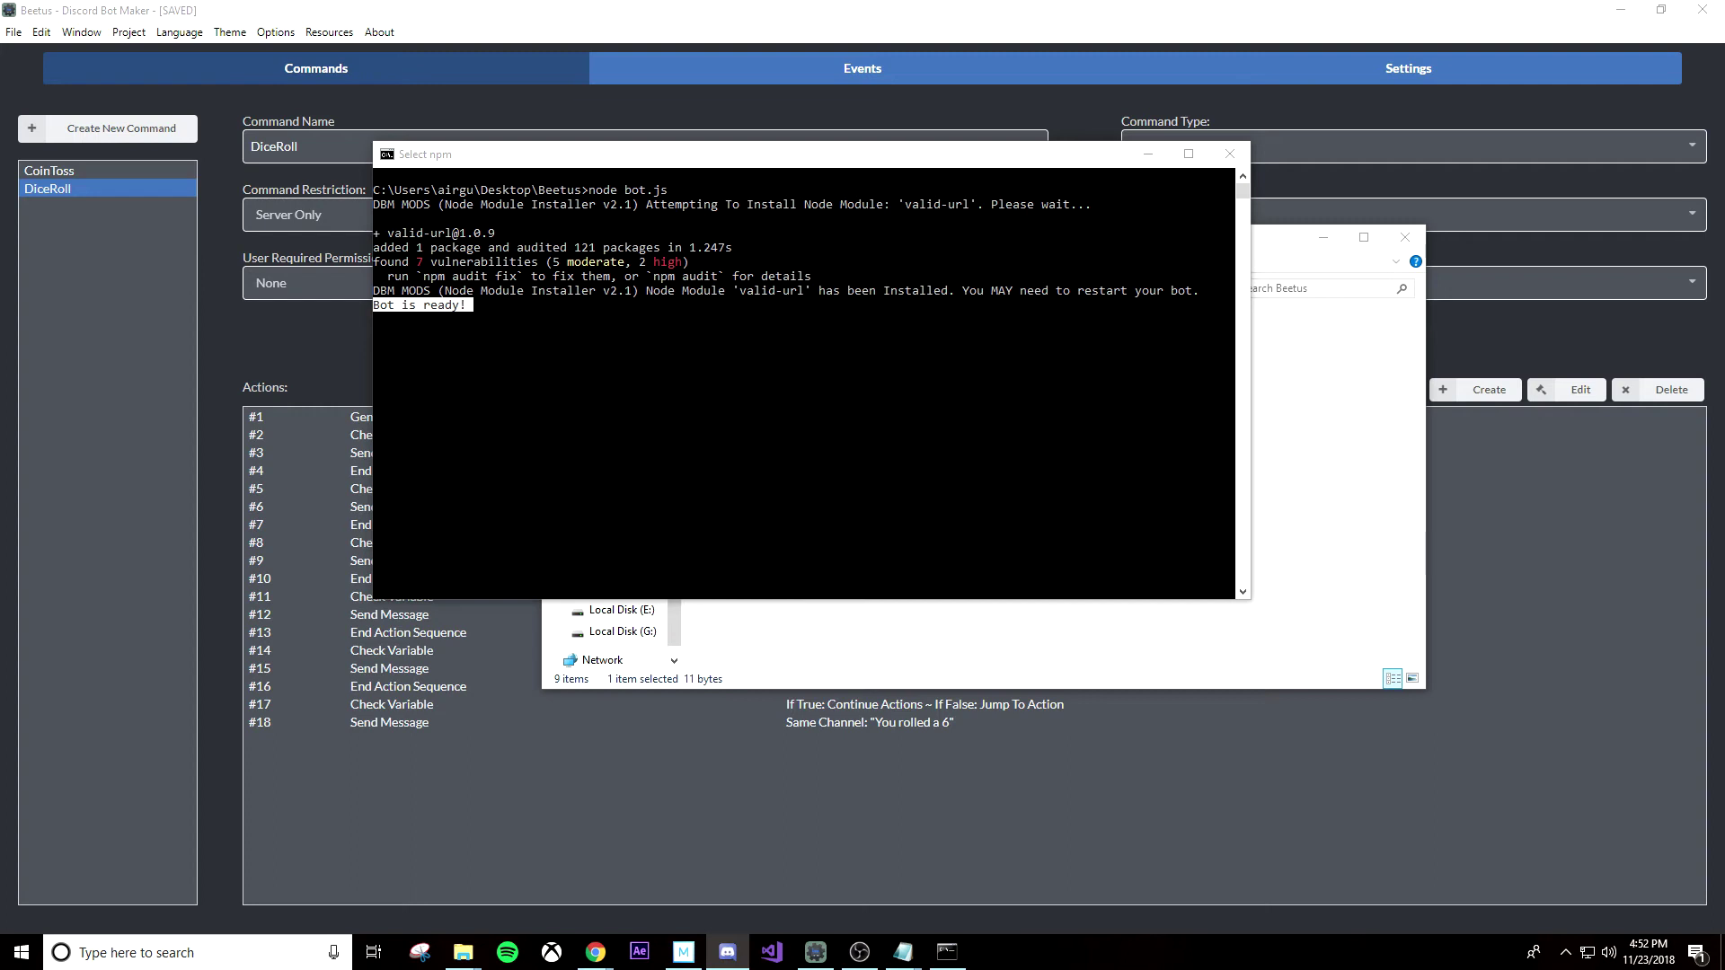
- Switch to Discord and test the bot in the general channel by sending !diceroll and !cointoss
{"action": "key", "text": "alt+Tab"}
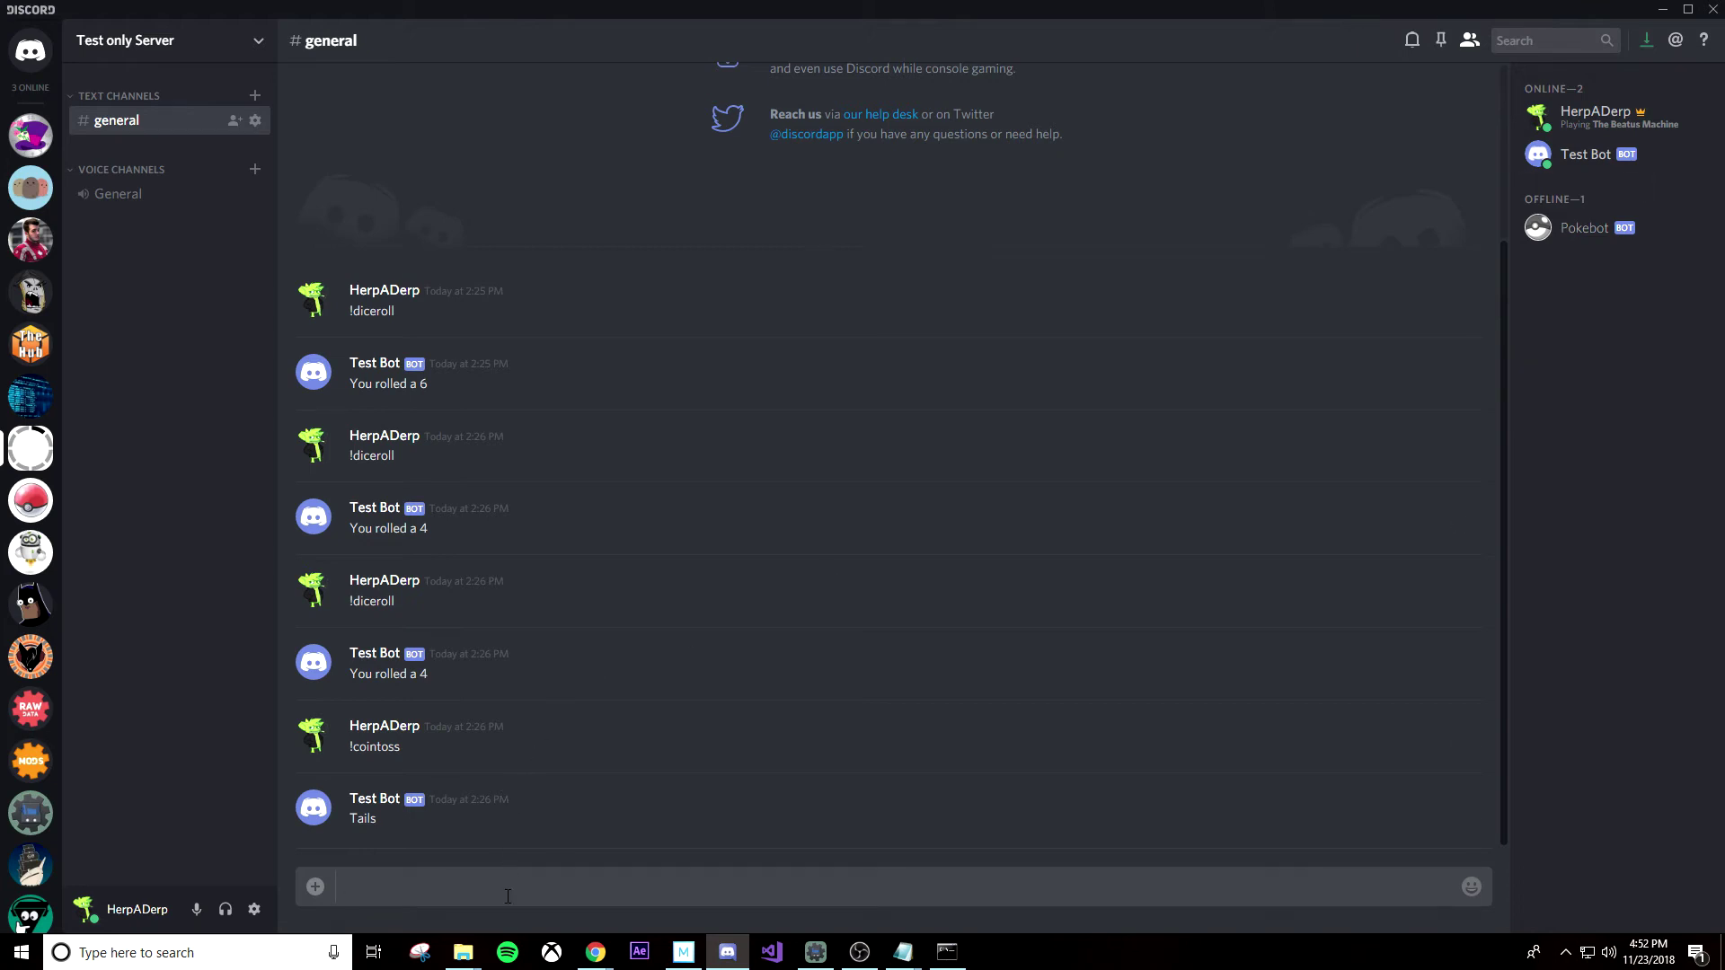
{"action": "left_click", "coordinate": [816, 952]}
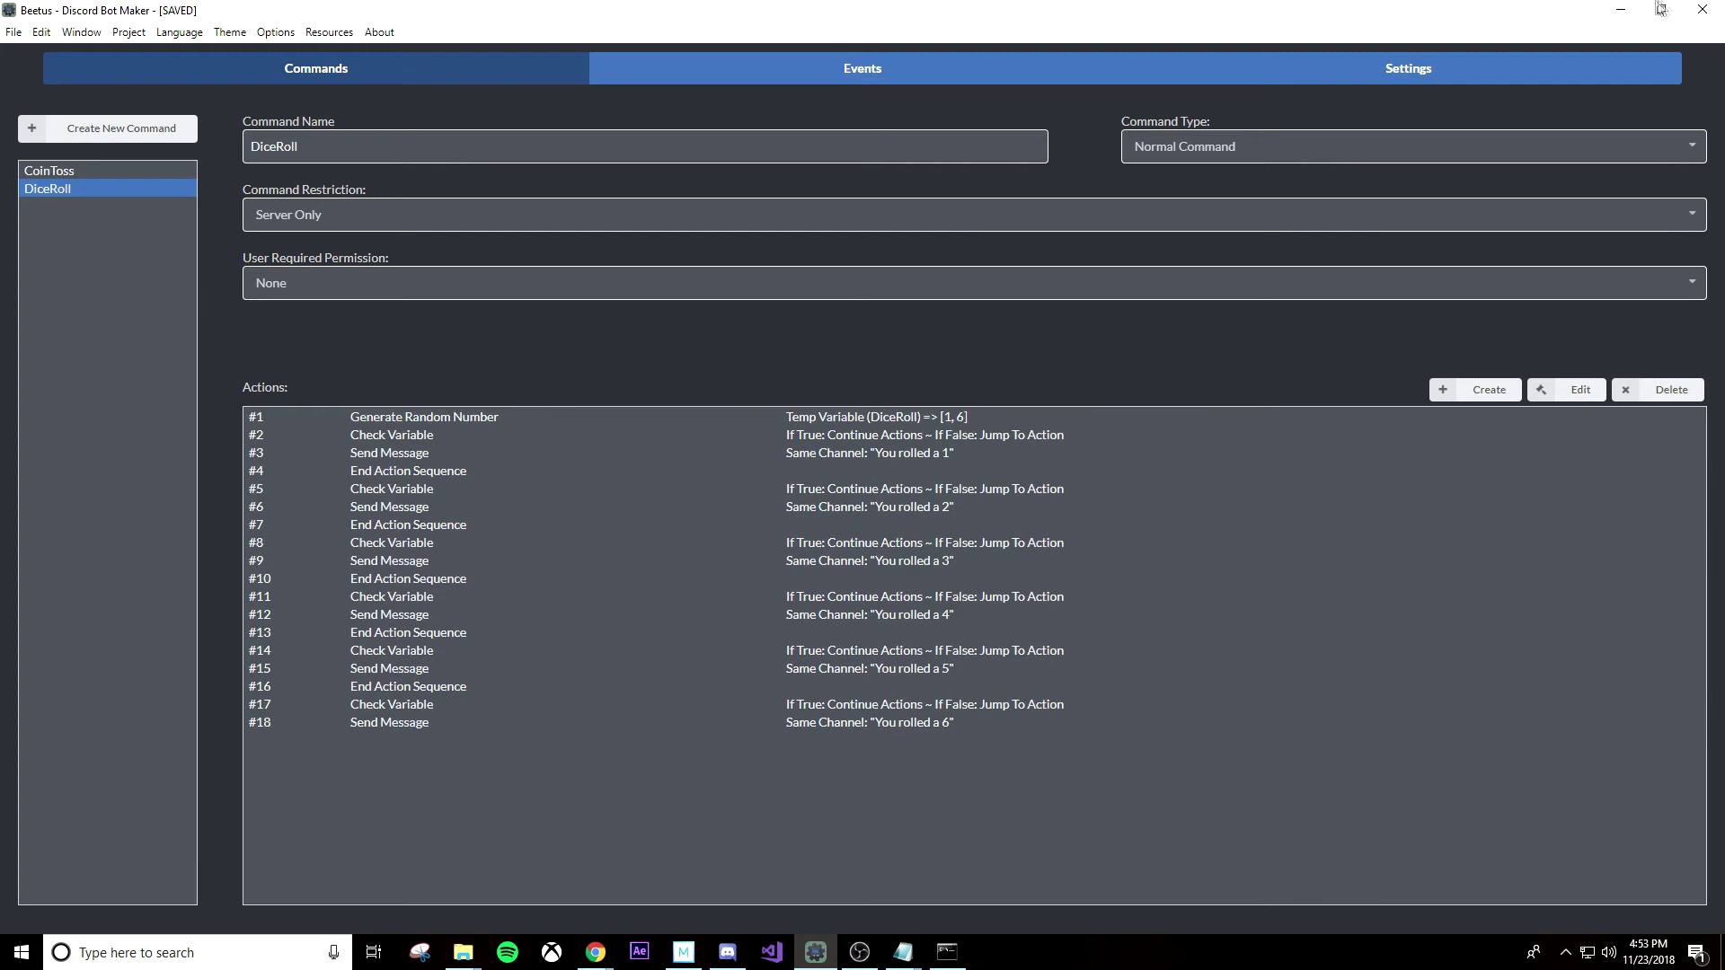
{"action": "left_click", "coordinate": [1623, 10]}
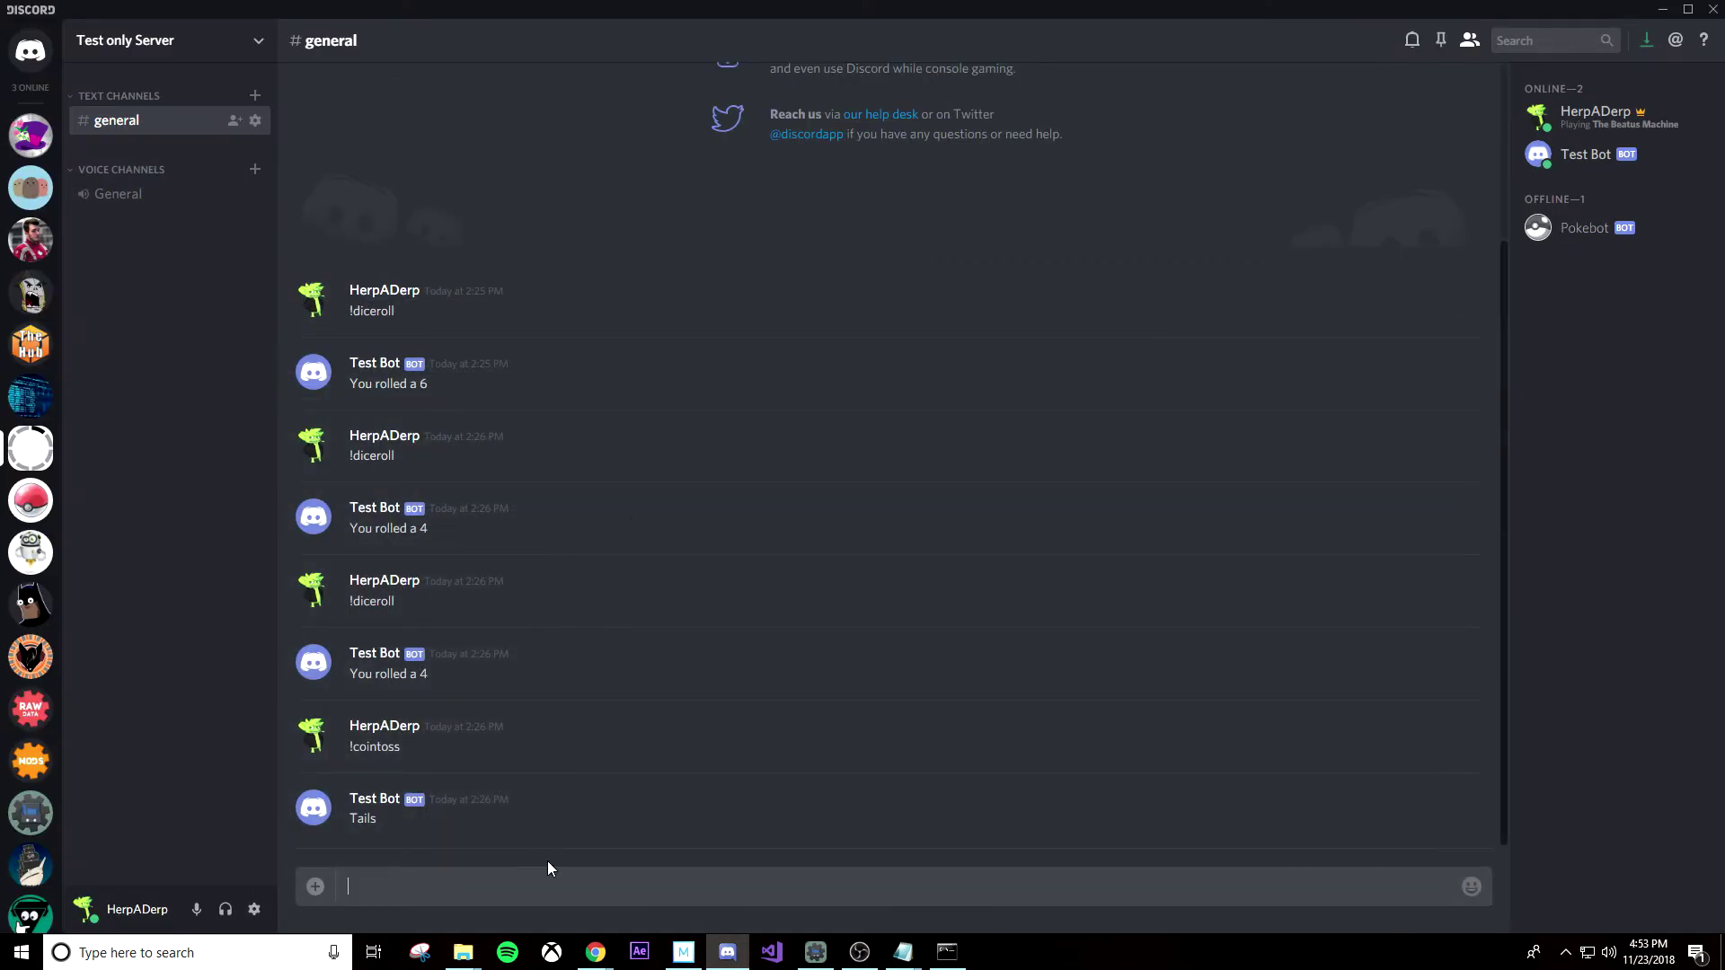
{"action": "type", "text": "!diceroll"}
{"action": "key", "text": "Return"}
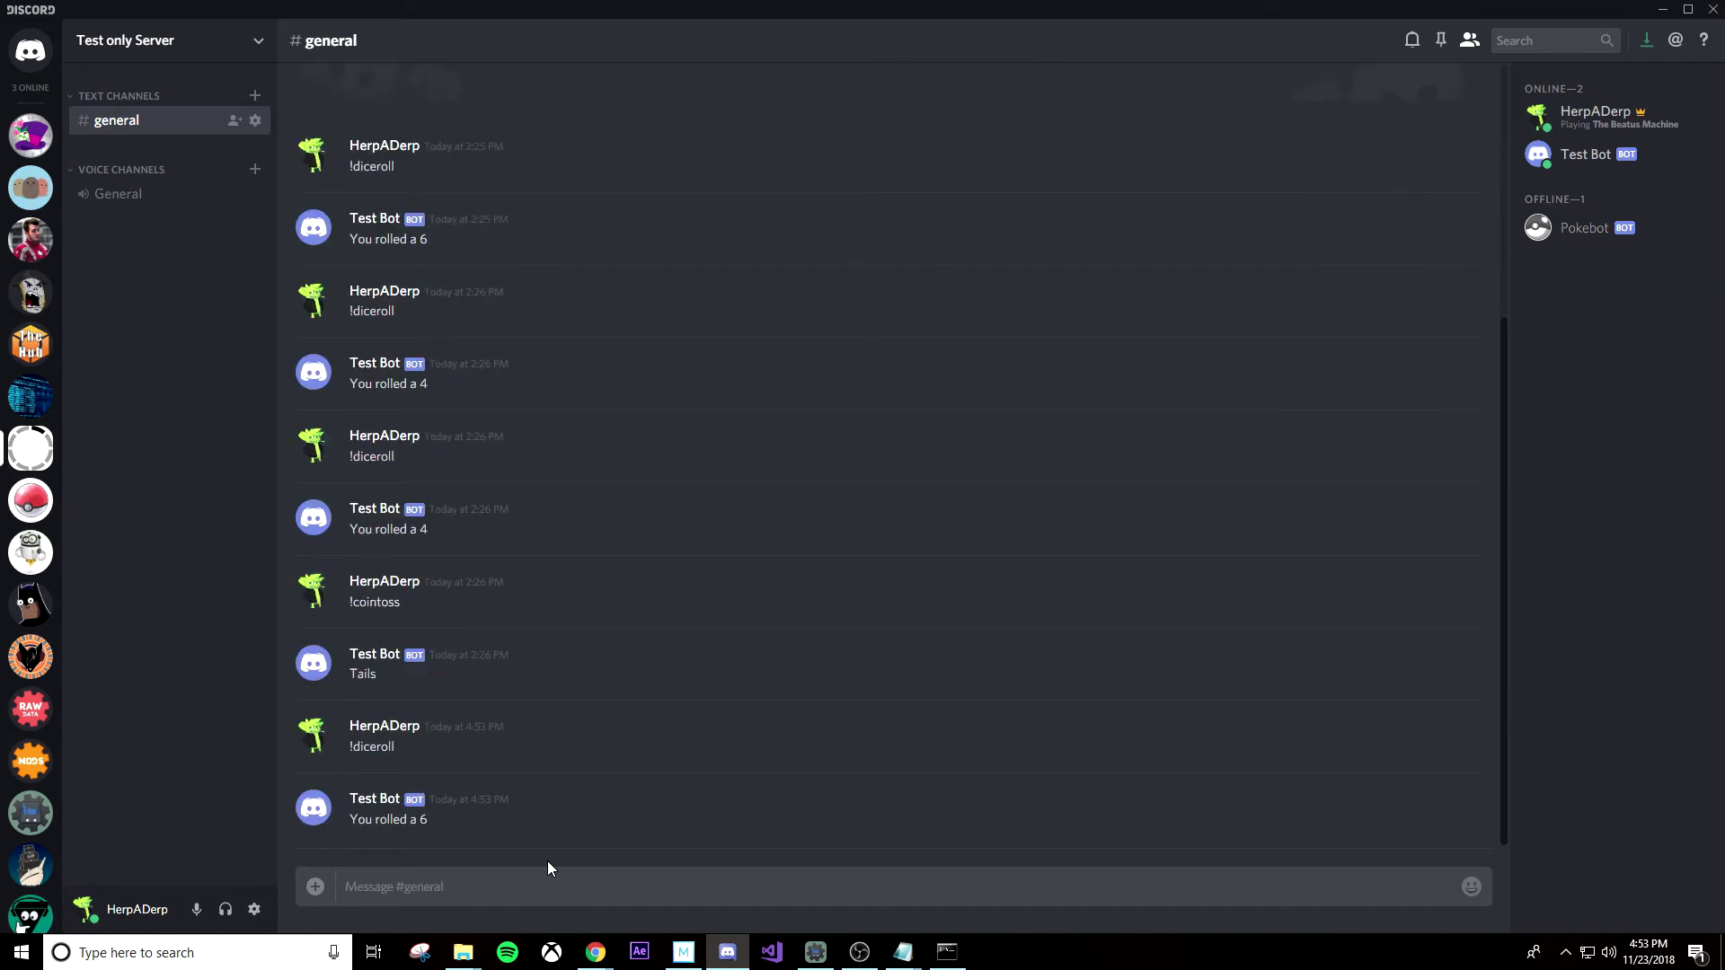
{"action": "type", "text": "!cointoss"}
{"action": "key", "text": "Return"}
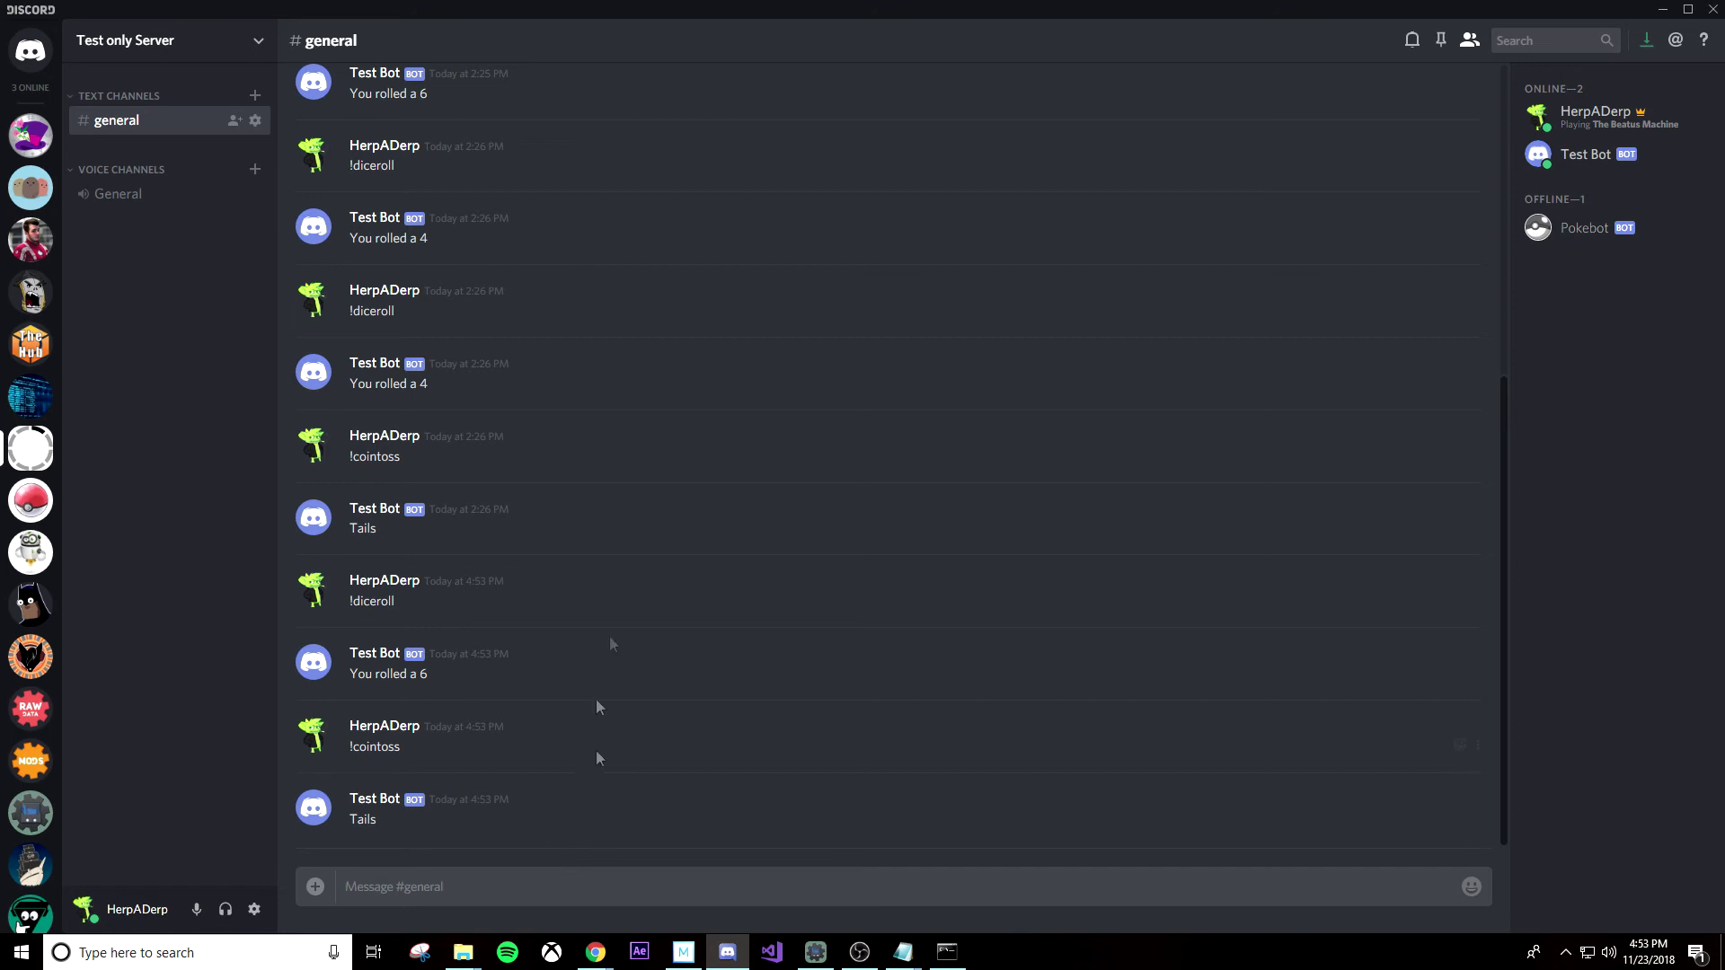
- Leave Discord, return to Discord Bot Maker and the npm console, and stop the bot by closing the console
{"action": "left_click", "coordinate": [1663, 10]}
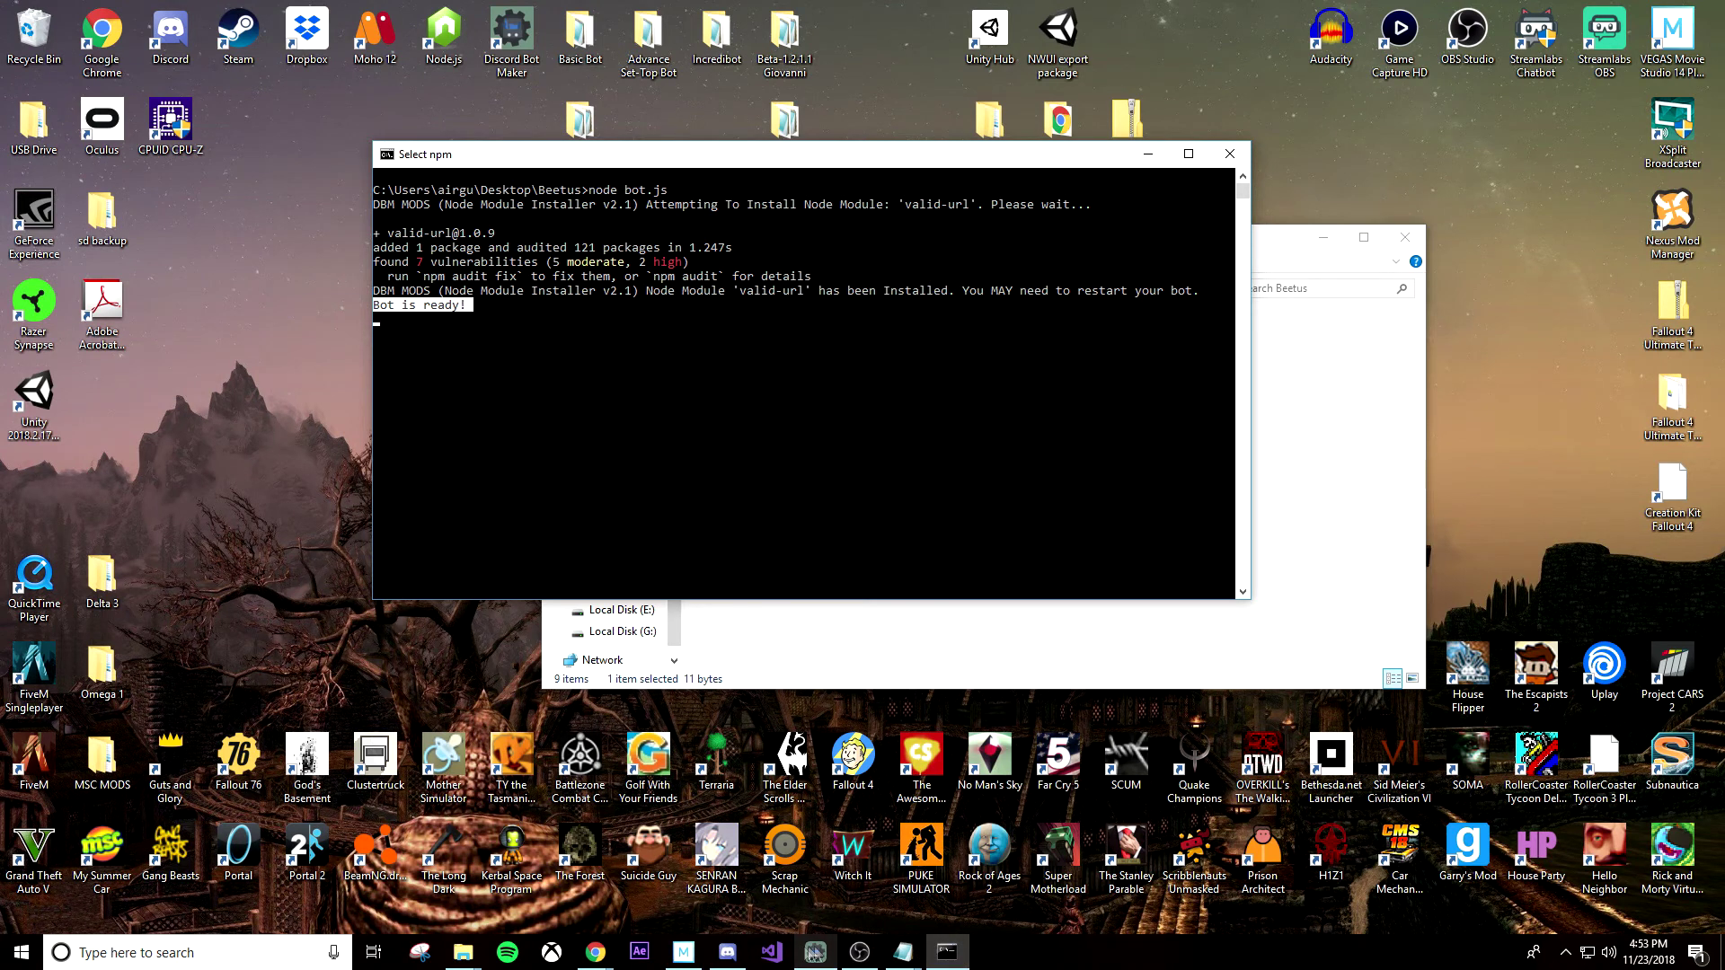
{"action": "left_click", "coordinate": [815, 953]}
{"action": "left_click", "coordinate": [947, 952]}
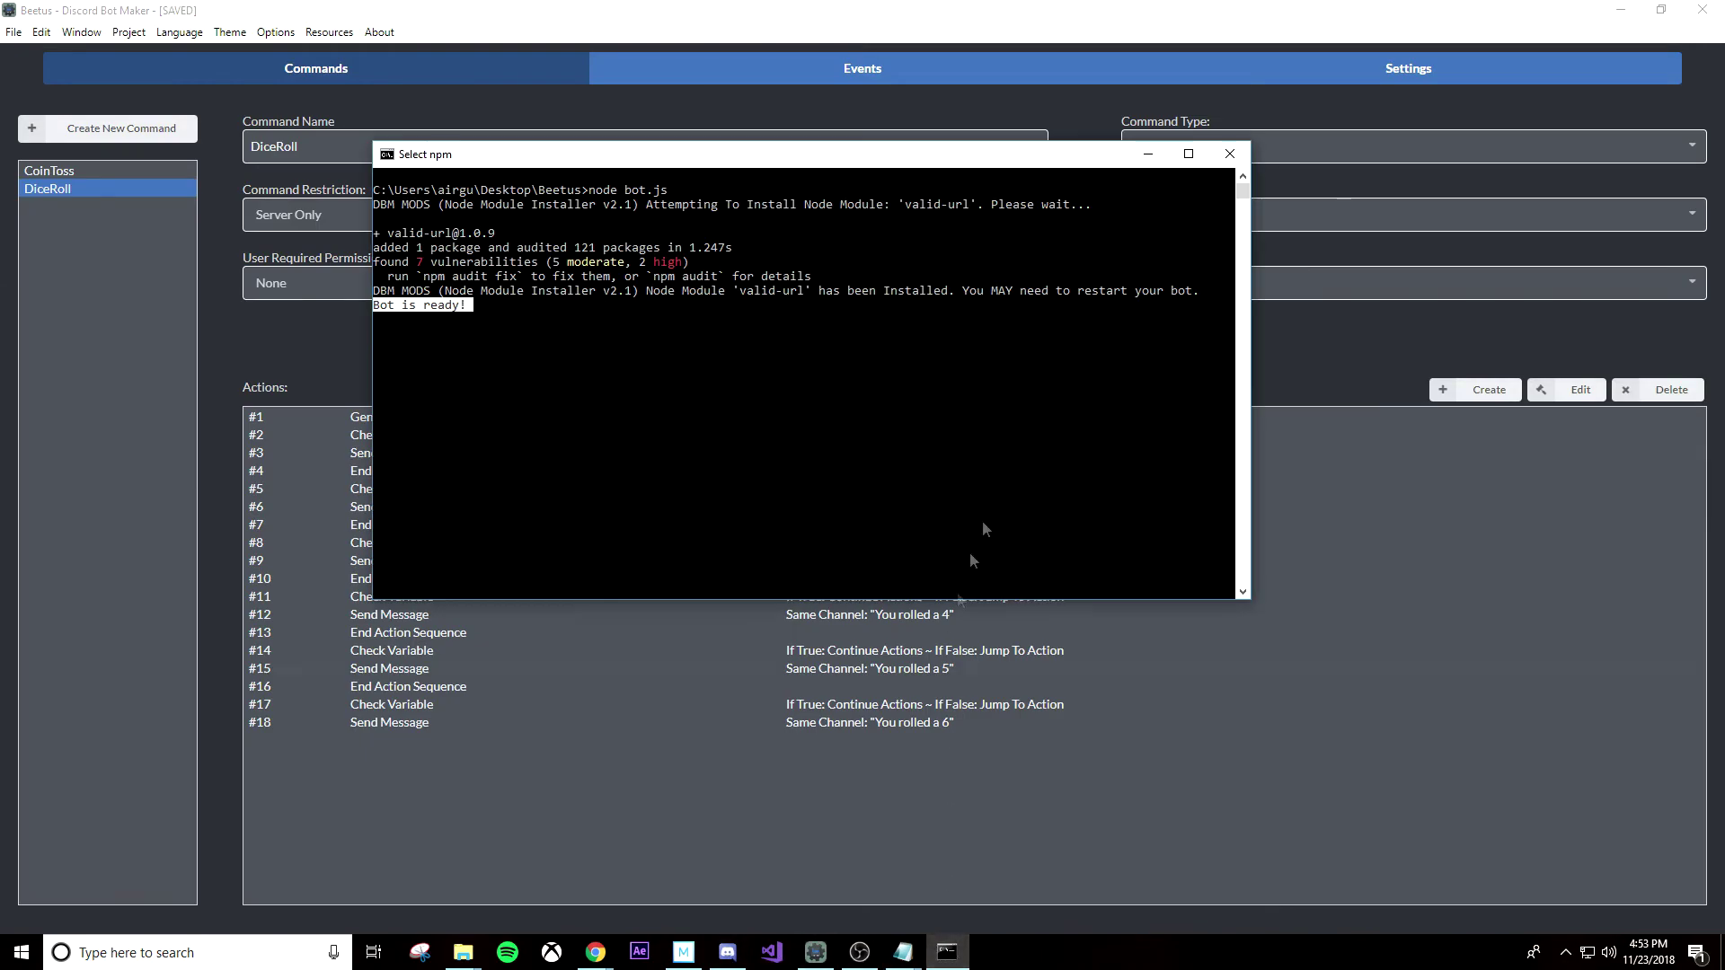
{"action": "left_click", "coordinate": [1229, 158]}
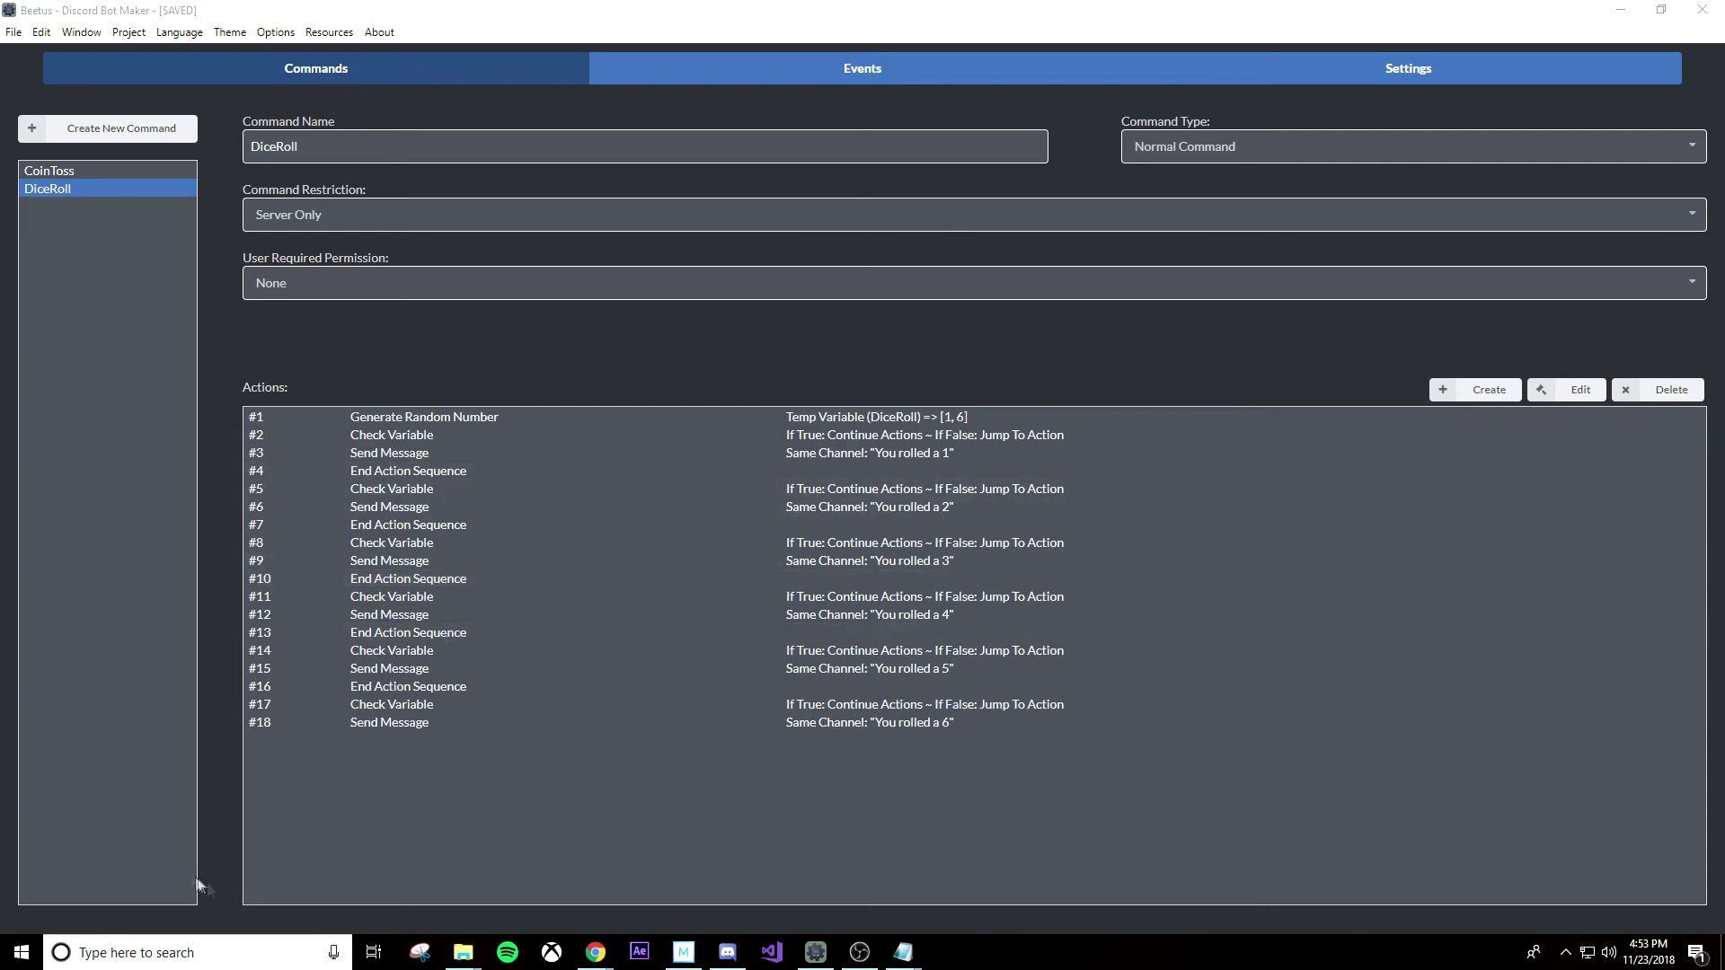
{"action": "mouse_move", "coordinate": [903, 952]}
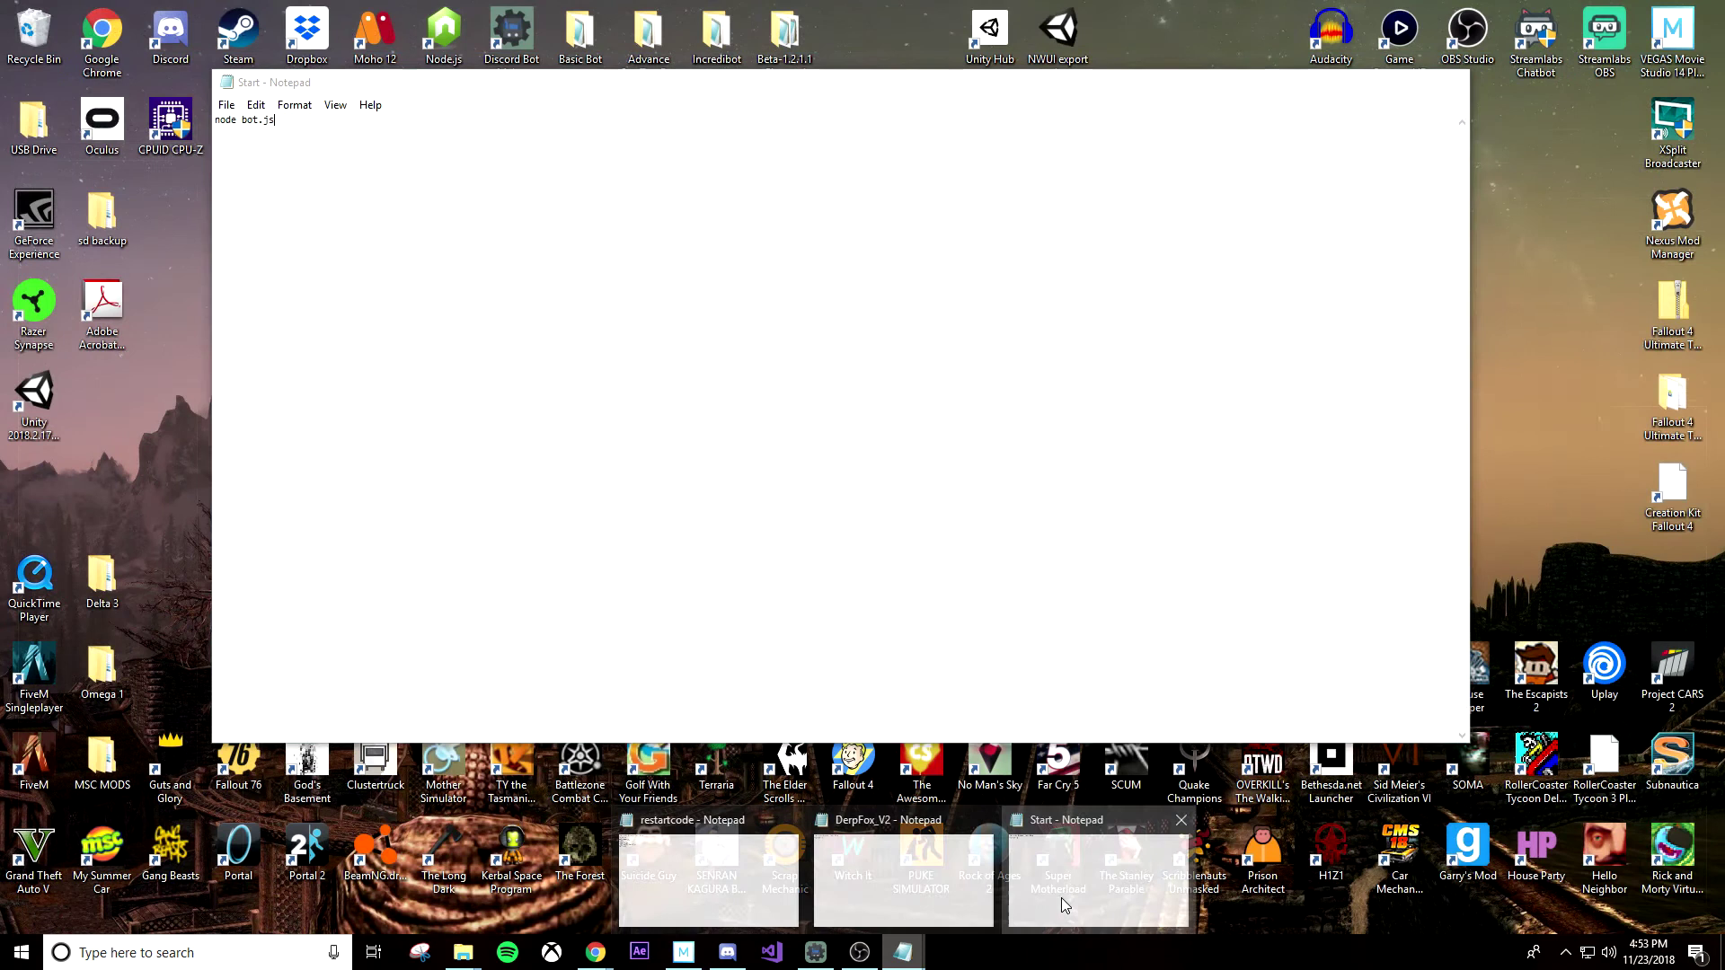
{"action": "left_click", "coordinate": [1060, 898]}
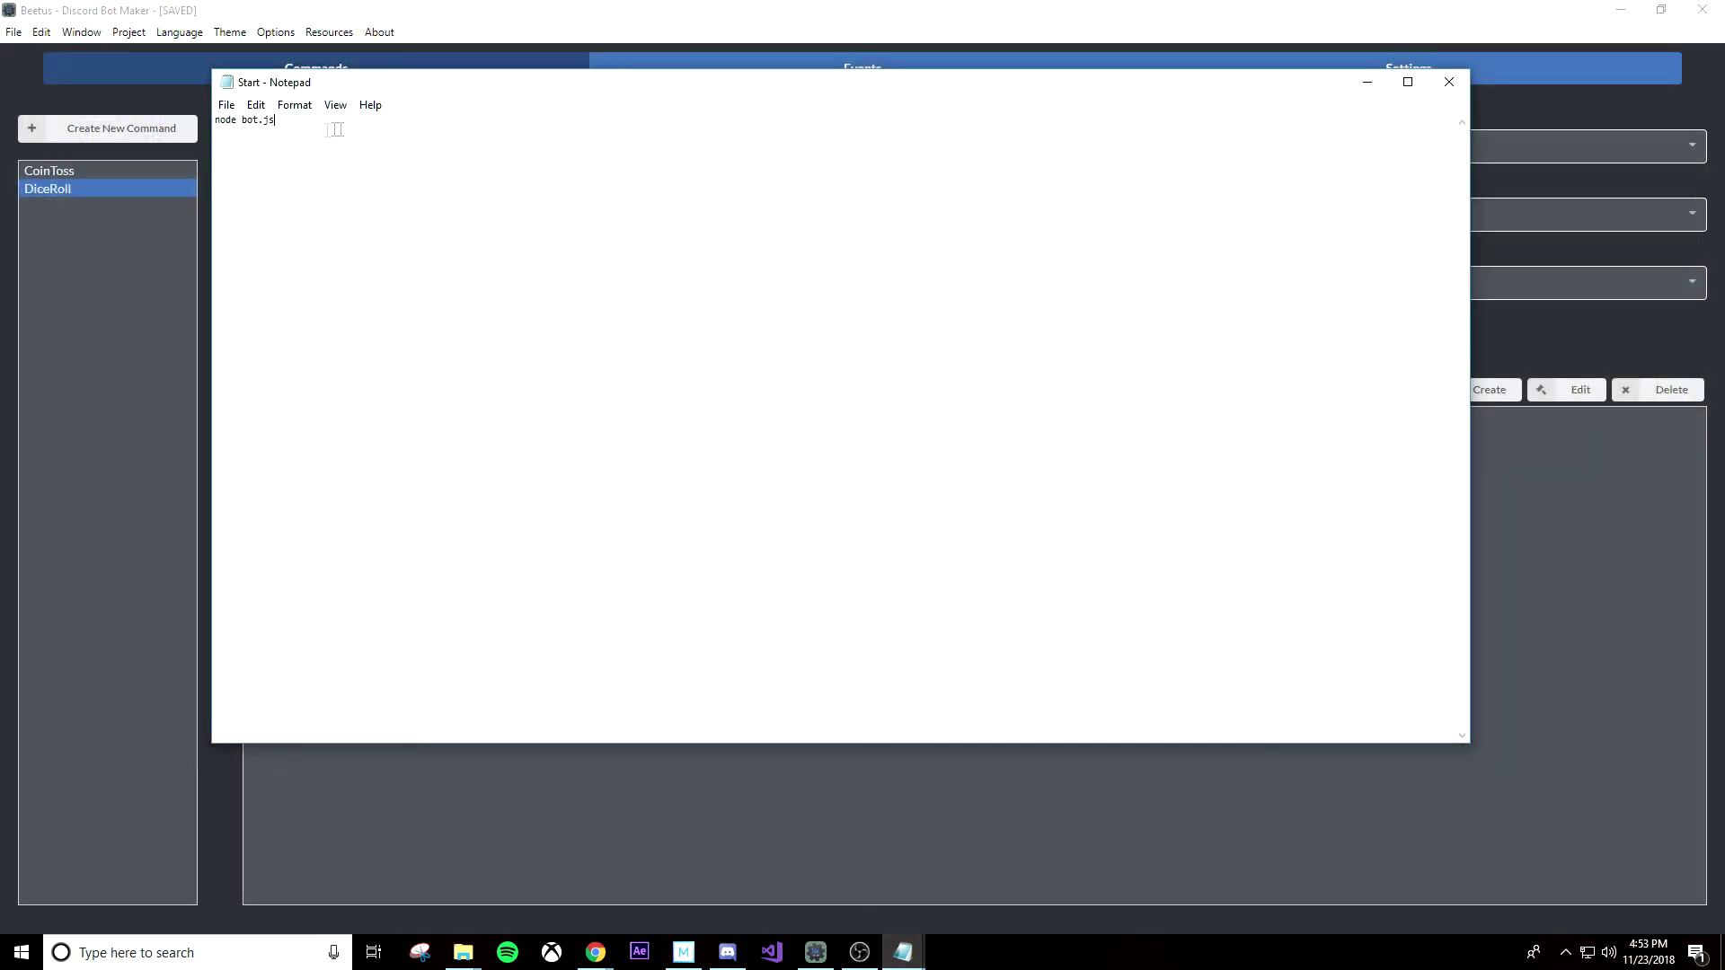
{"action": "left_click_drag", "start_coordinate": [292, 133], "coordinate": [215, 127]}
{"action": "key", "text": "BackSpace"}
{"action": "type", "text": "@"}
{"action": "type", "text": "ec"}
{"action": "type", "text": "ho off "}
{"action": "type", "text": "echo"}
{"action": "type", "text": " Starting"}
{"action": "type", "text": "main "}
{"action": "type", "text": "nod"}
{"action": "type", "text": "e bot.j"}
- Add the closing lines "echo Restarting Bot.." and "goto main" to the batch script and save the file
{"action": "type", "text": "ho"}
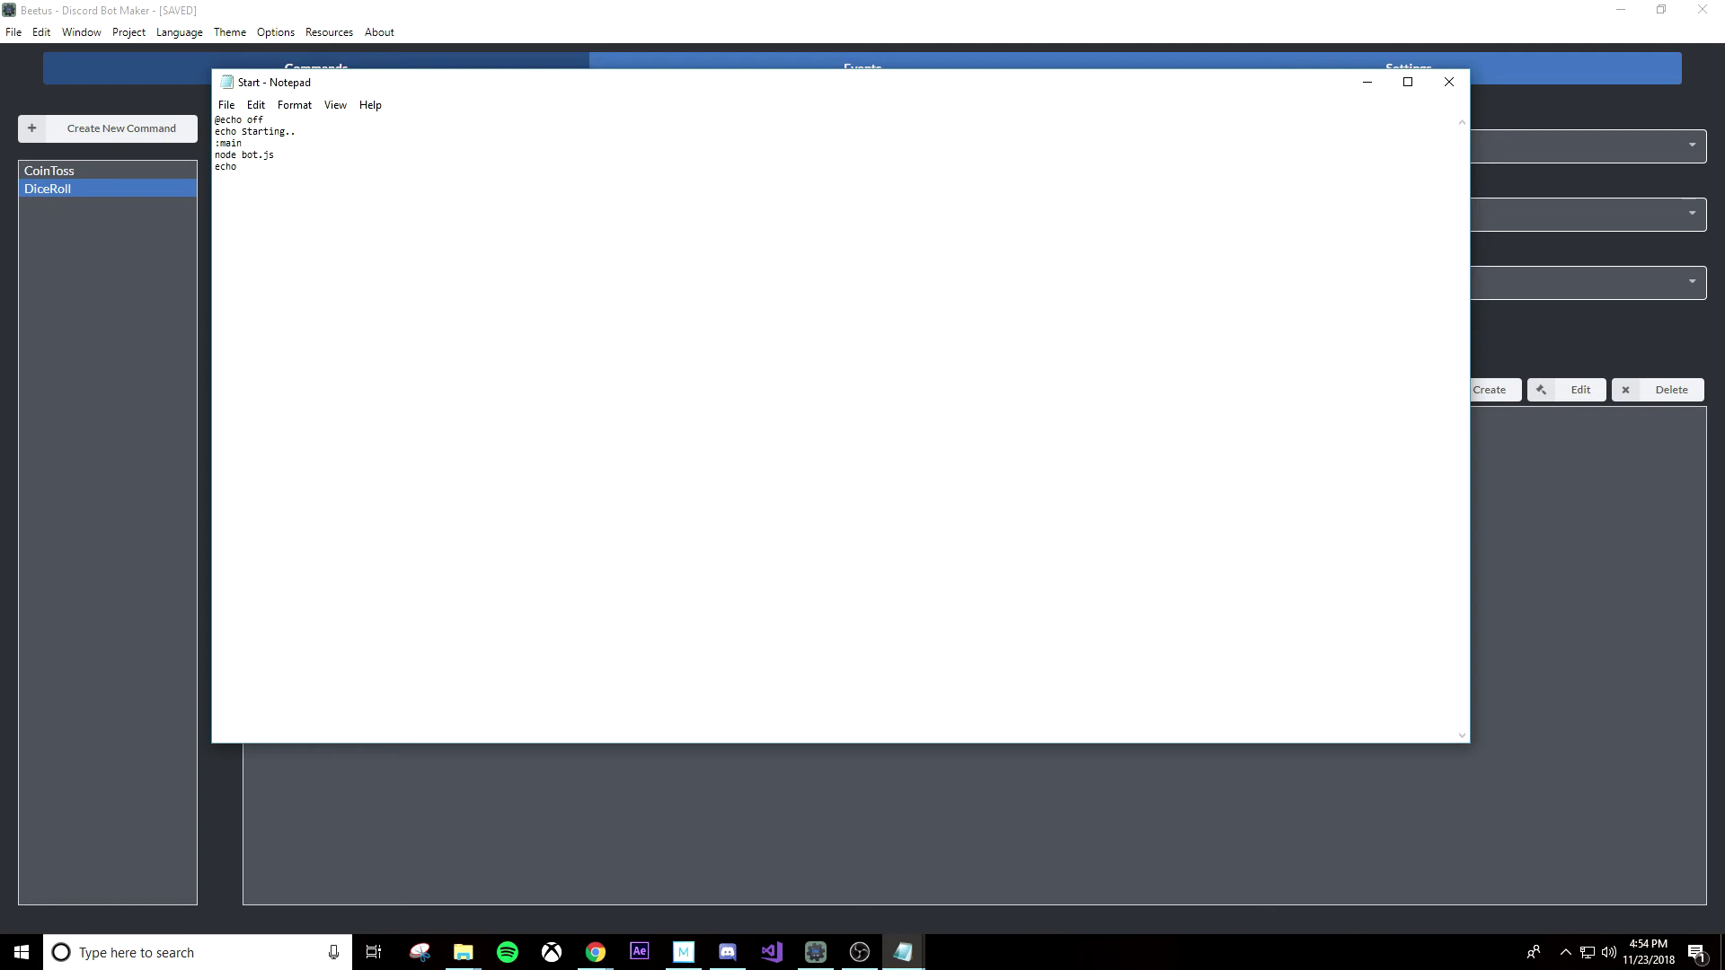
{"action": "type", "text": " Restarting"}
{"action": "type", "text": " Bot.. "}
{"action": "type", "text": "got"}
{"action": "type", "text": "o main"}
{"action": "left_click", "coordinate": [226, 107]}
{"action": "left_click", "coordinate": [270, 166]}
- Run the updated Start batch file from the Beetus folder, check its start-up output, and close the console and folder windows
{"action": "left_click", "coordinate": [463, 952]}
{"action": "left_click", "coordinate": [418, 901]}
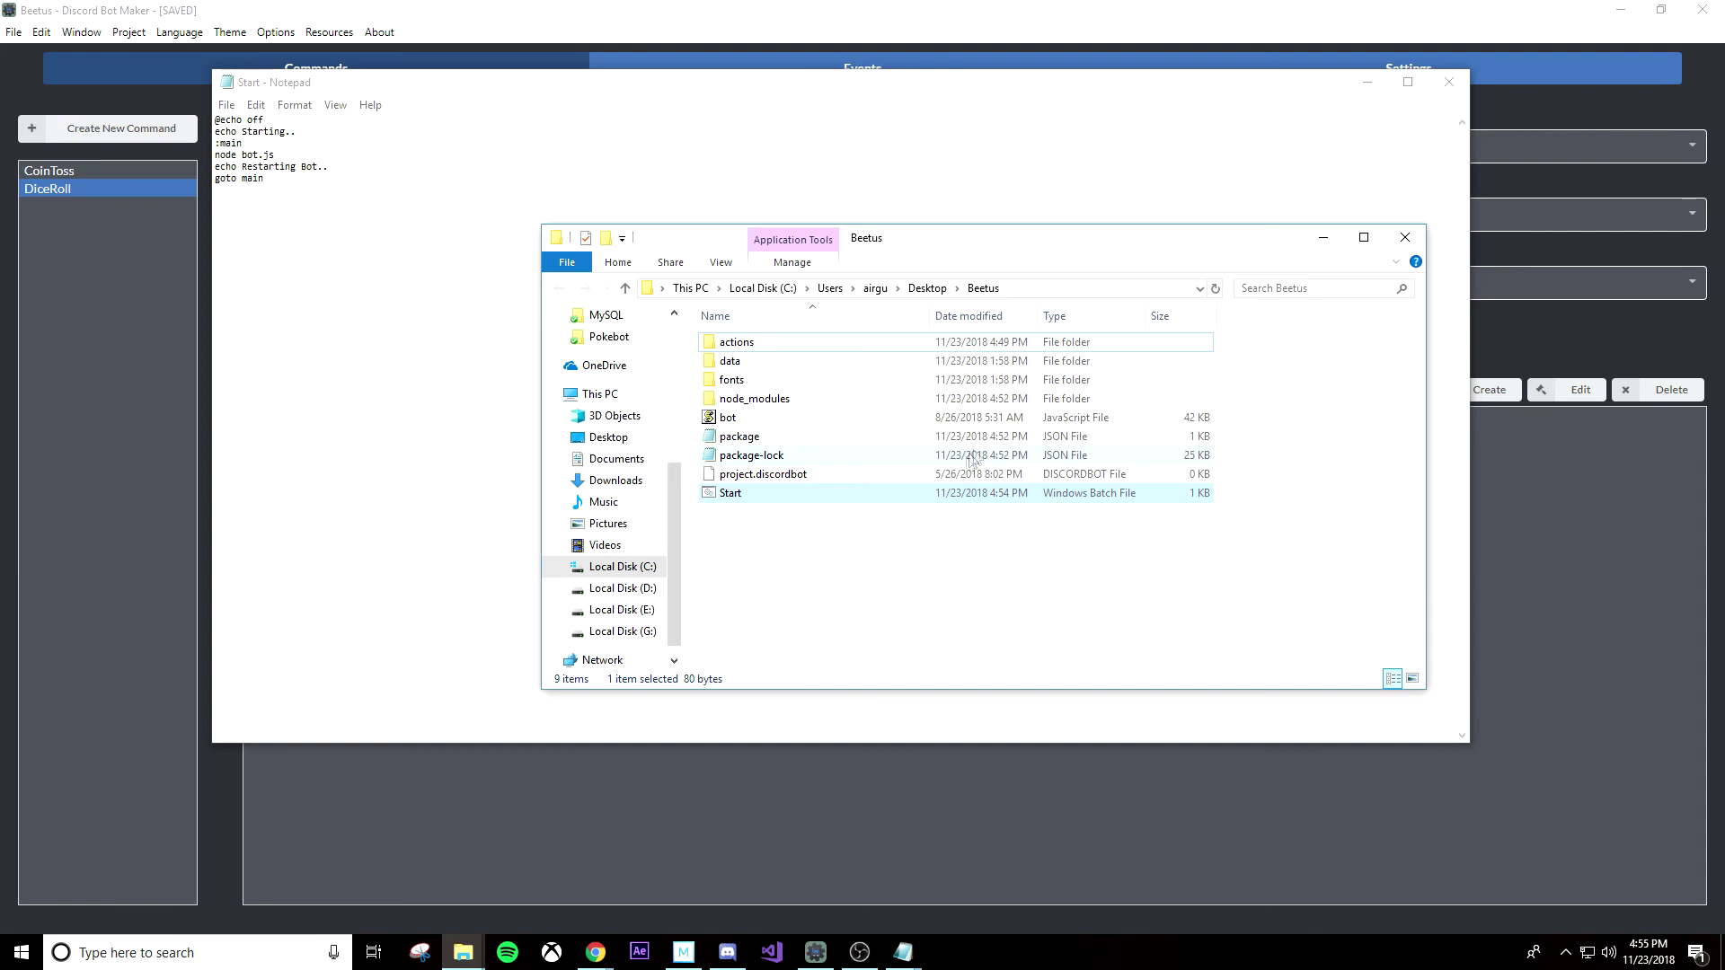
{"action": "double_click", "coordinate": [777, 499]}
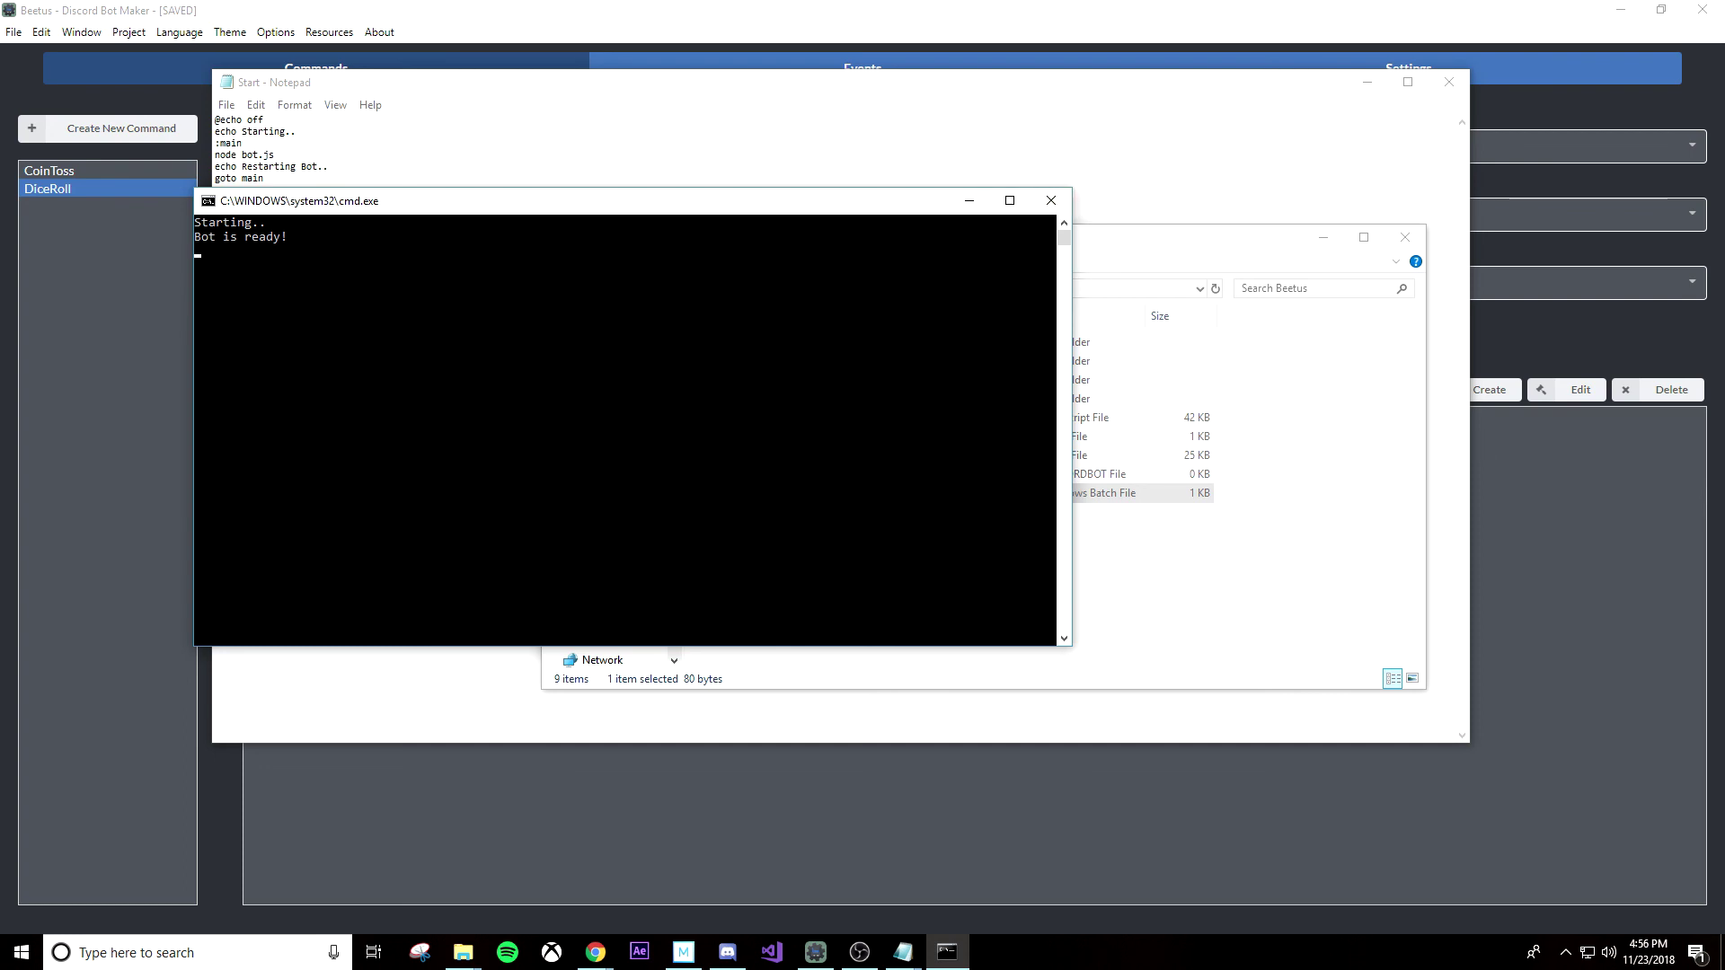
{"action": "left_click", "coordinate": [1042, 207]}
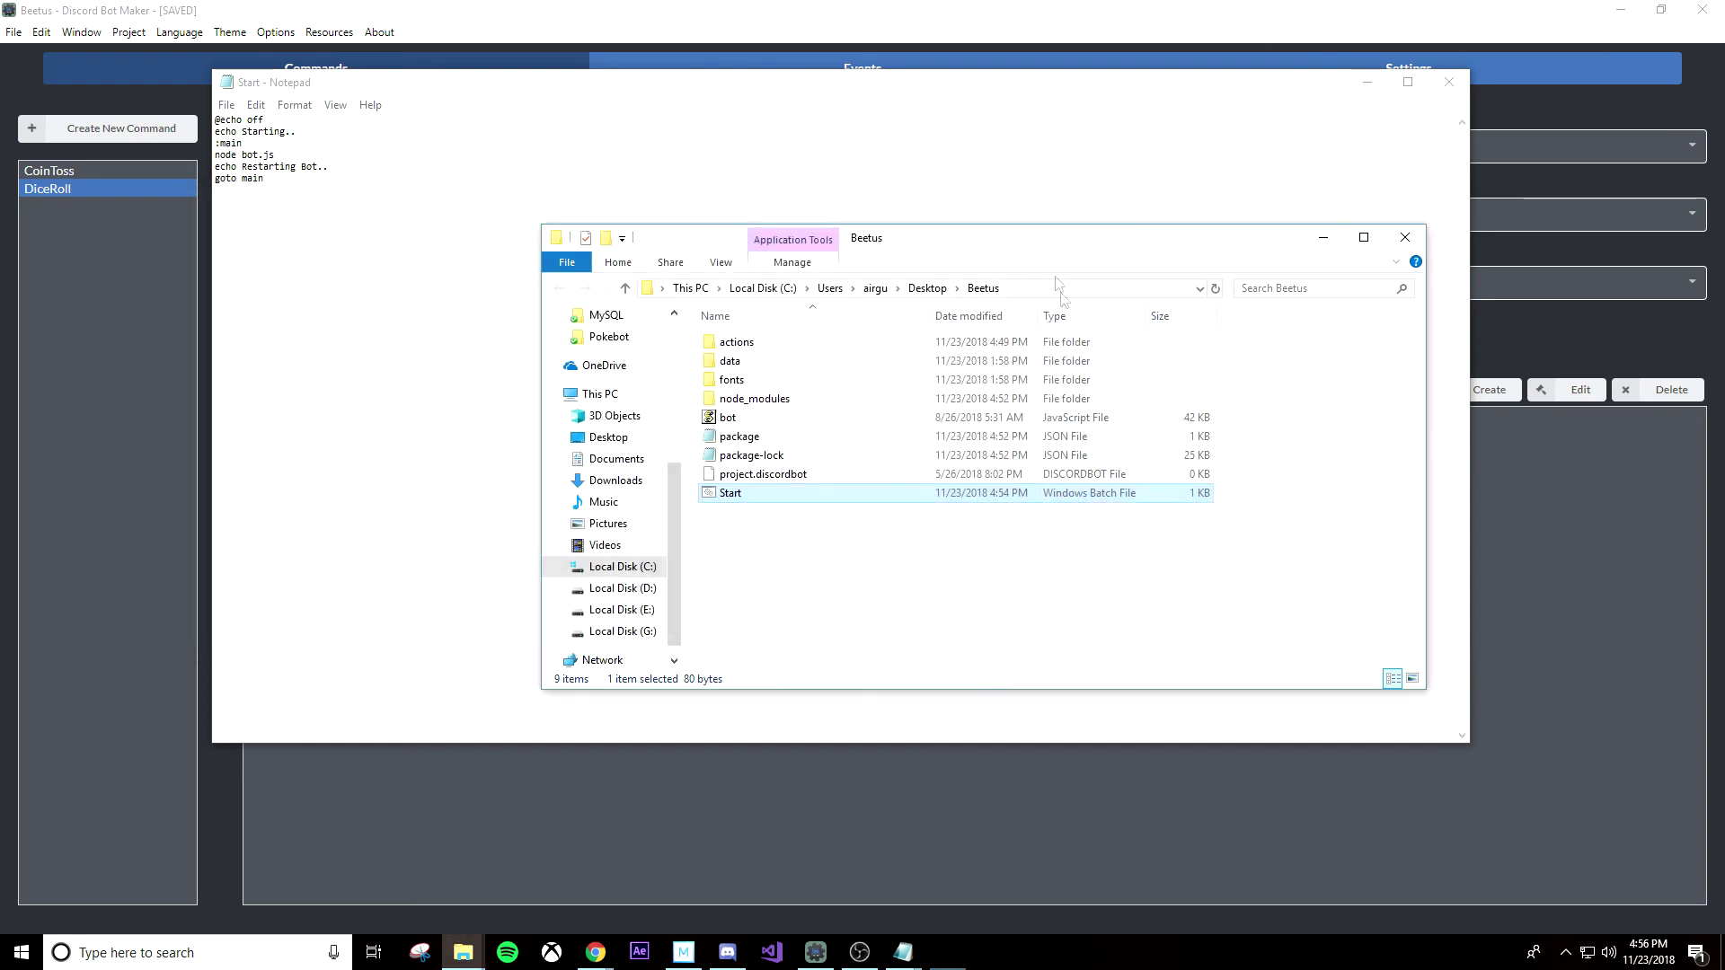
{"action": "left_click", "coordinate": [1404, 238]}
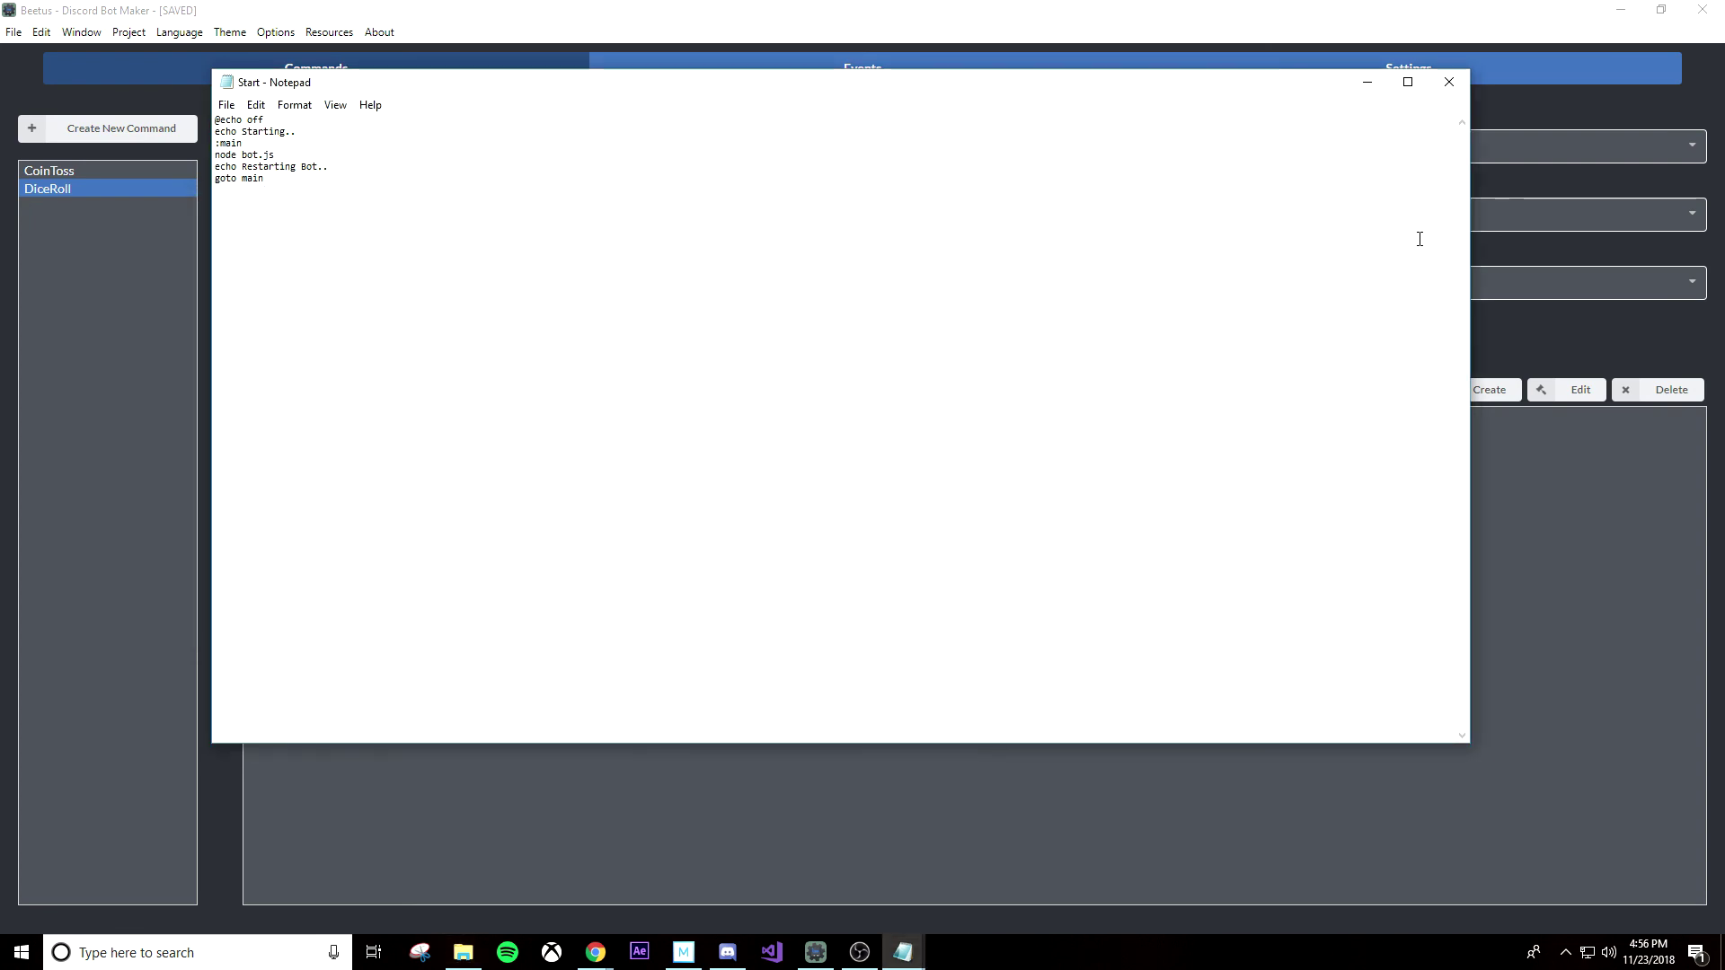